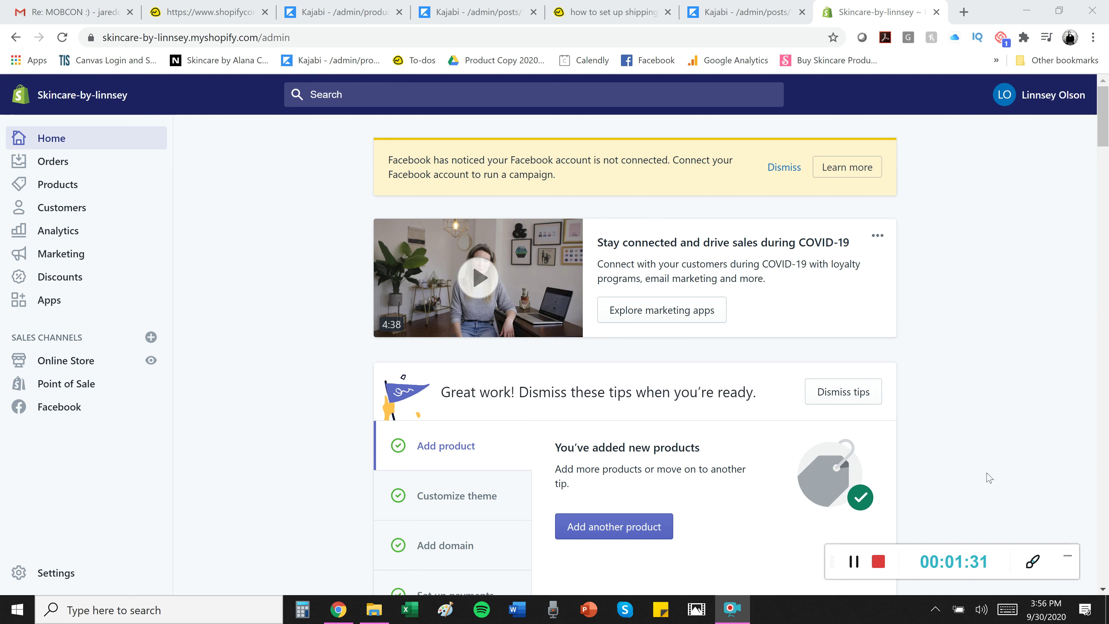
- Open the Shipping and delivery settings of the store
left_click(857, 565)
left_click(855, 562)
left_click(48, 574)
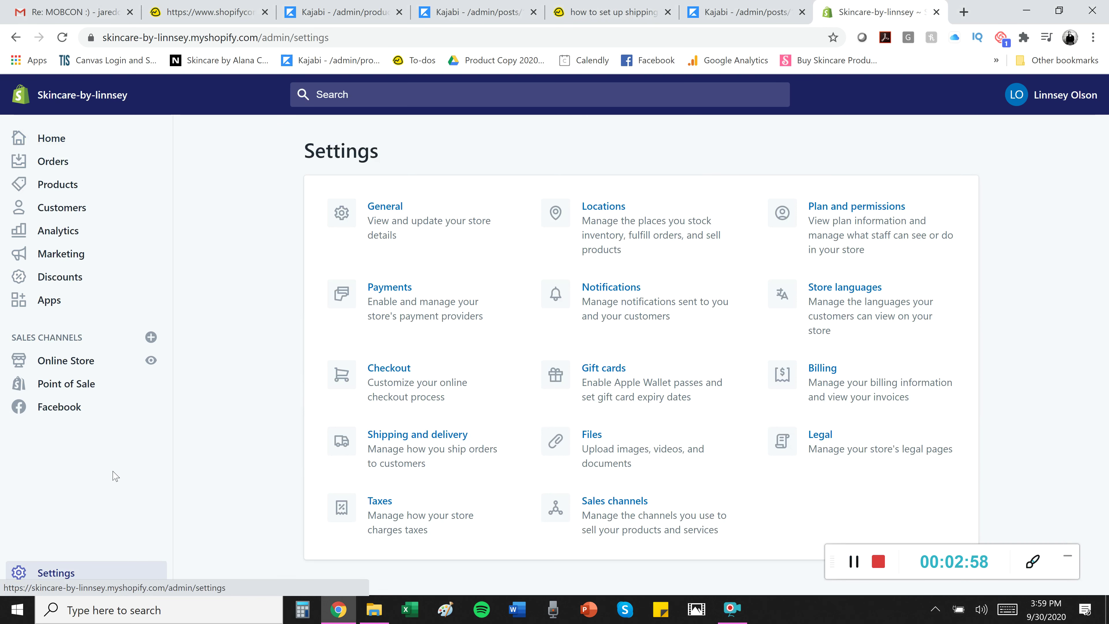
left_click(426, 465)
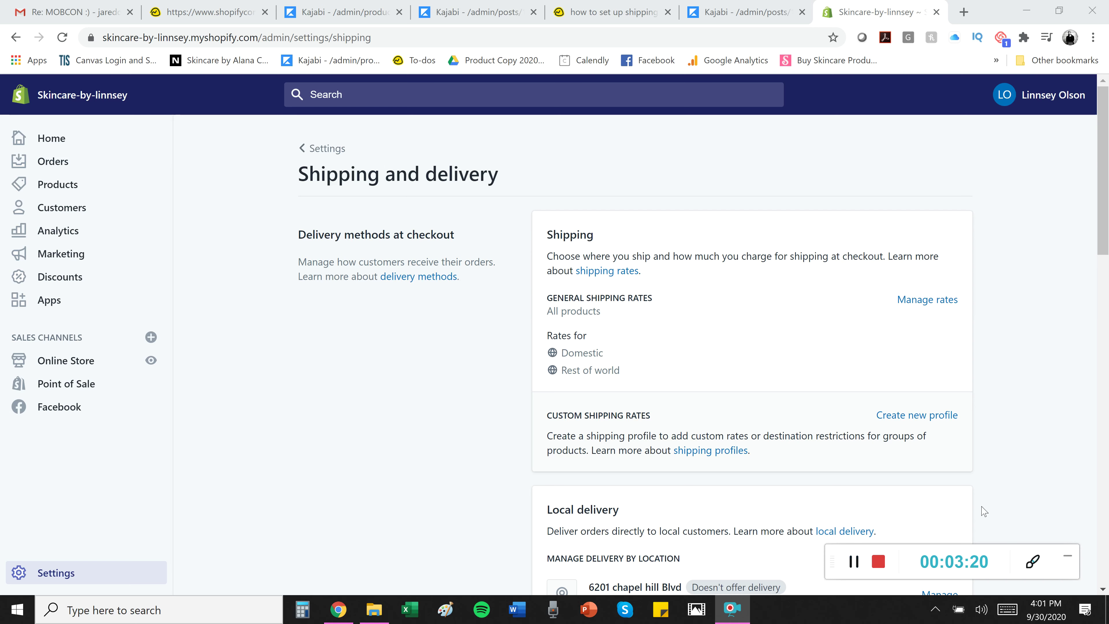
left_click_drag(1108, 257, 1108, 192)
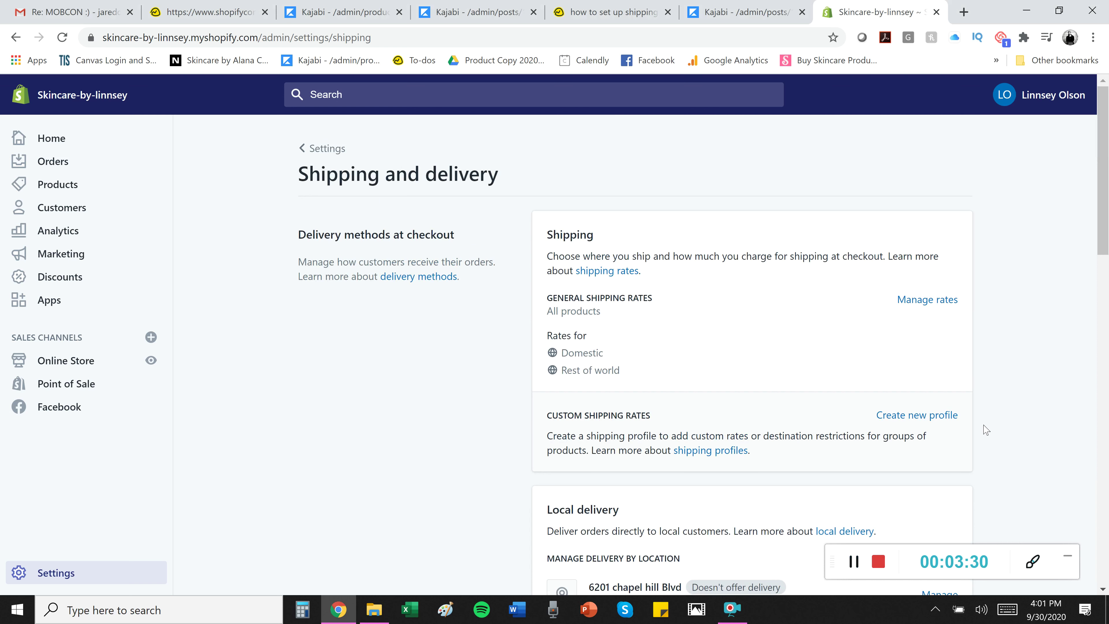
left_click(854, 562)
left_click(854, 563)
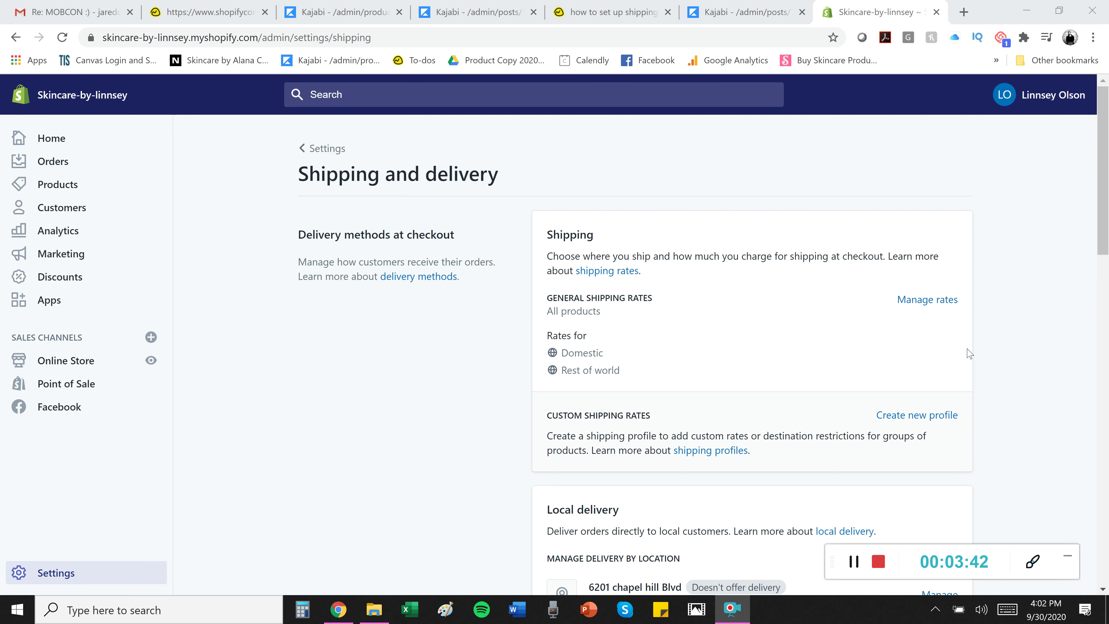
- Open the general shipping rates for editing and look over the products, shipping origin and shipping zones
left_click(926, 306)
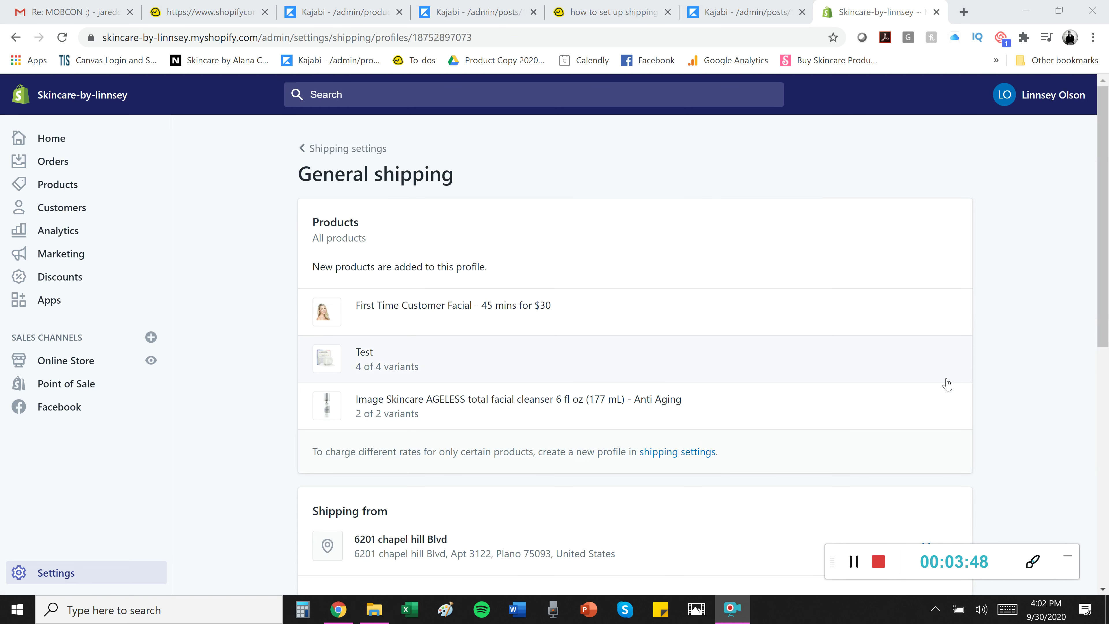
left_click_drag(944, 387, 351, 306)
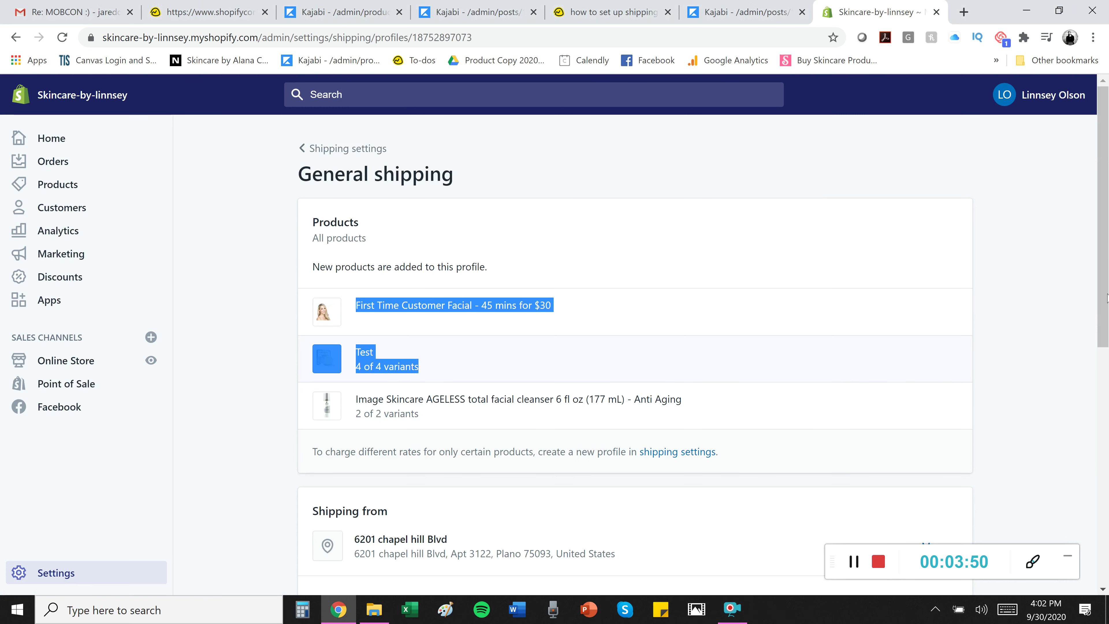
left_click(1086, 289)
left_click_drag(1100, 283, 1099, 398)
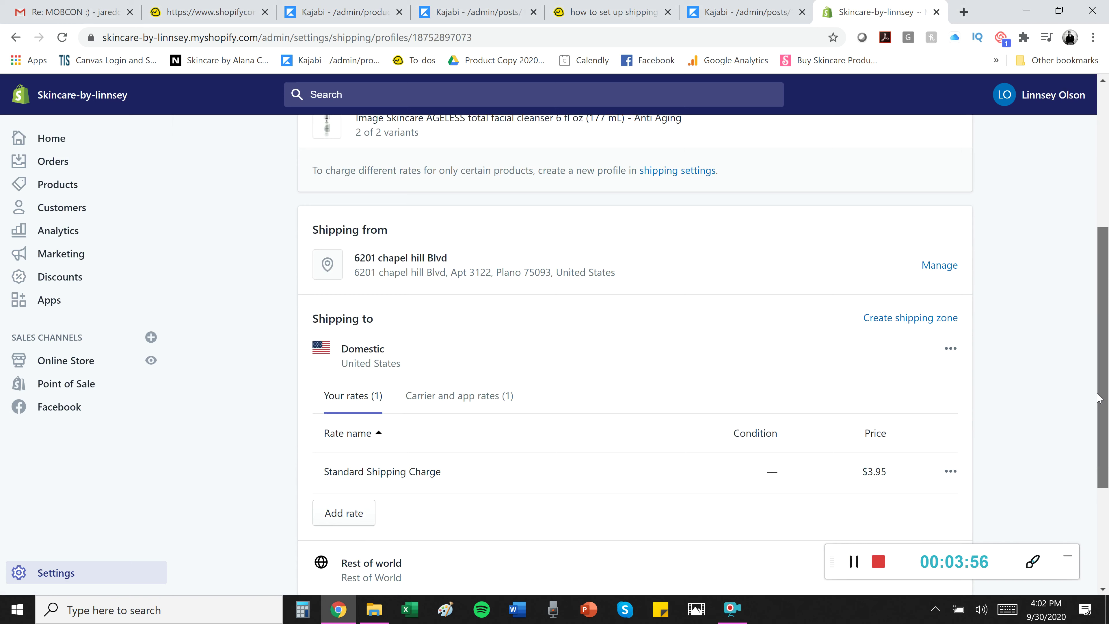
left_click_drag(1099, 398, 1095, 459)
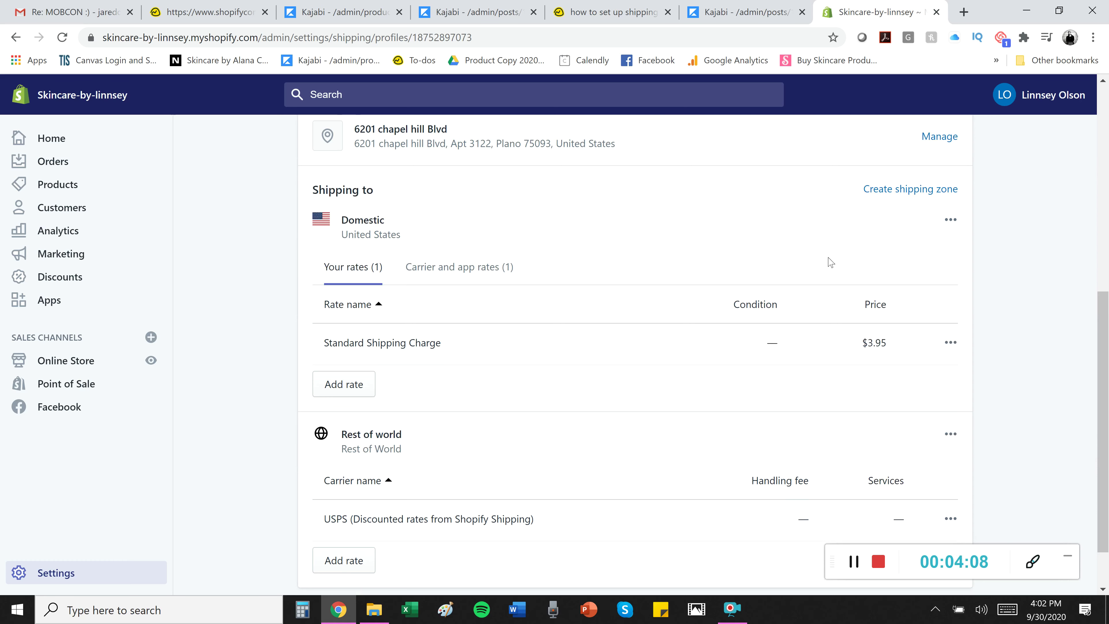
left_click(918, 190)
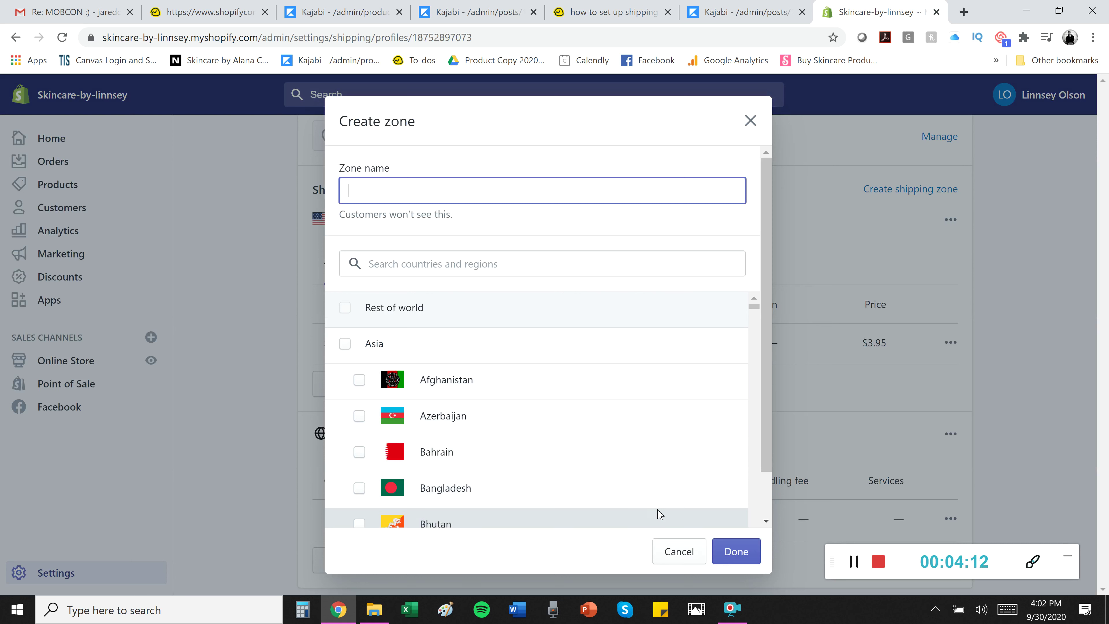
left_click(359, 416)
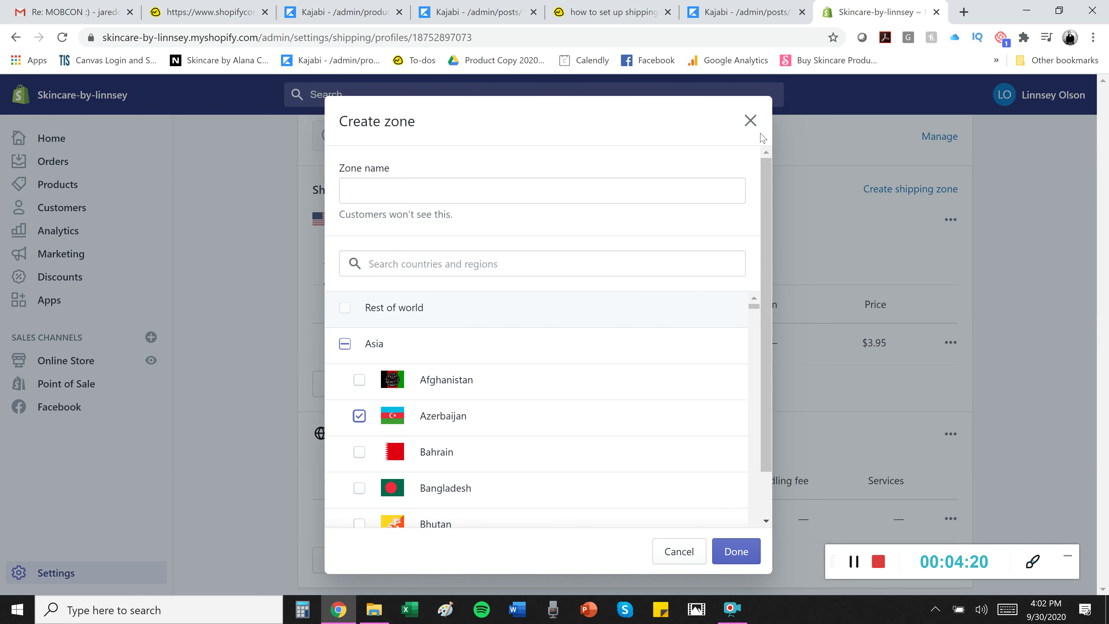
left_click(750, 121)
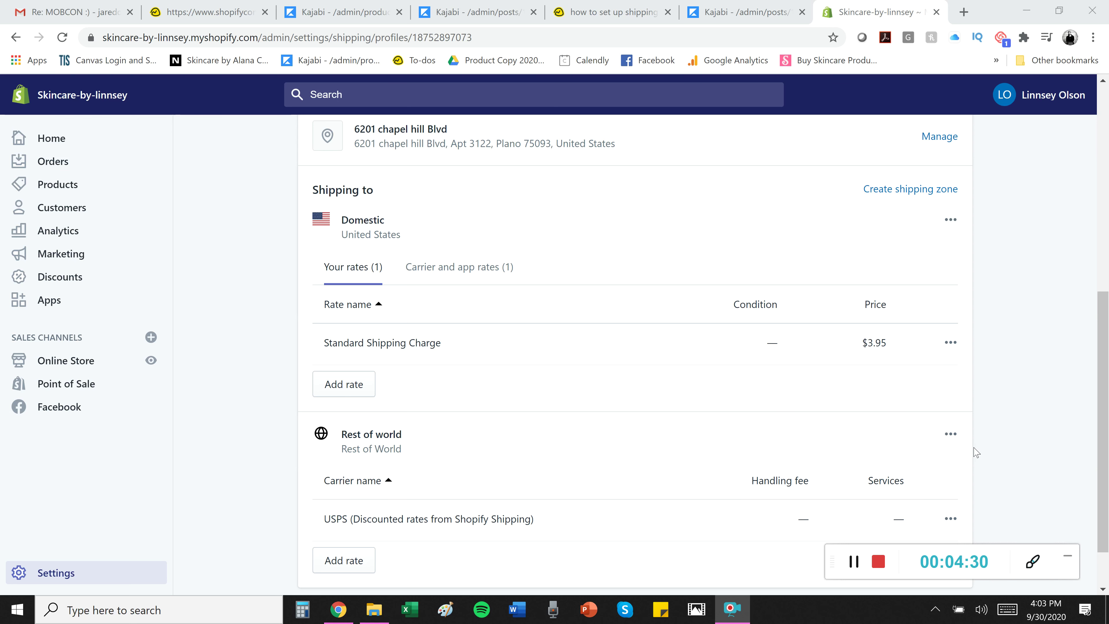
- Add a domestic shipping rate named Free Shipping with a price of $0.00
scroll(896, 540, "down", 1)
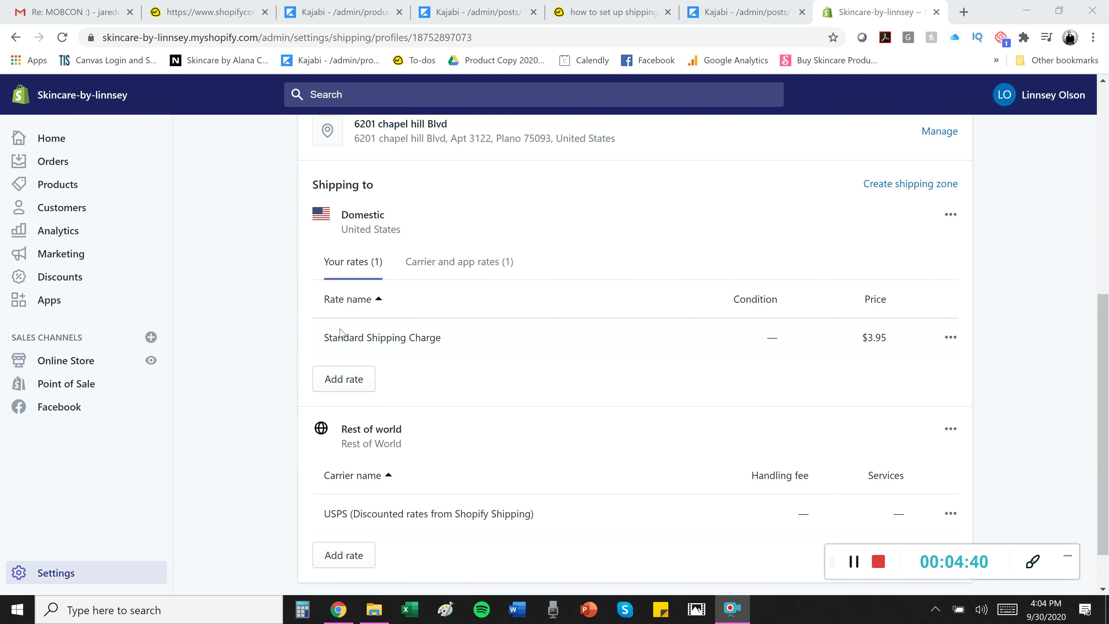
left_click(337, 379)
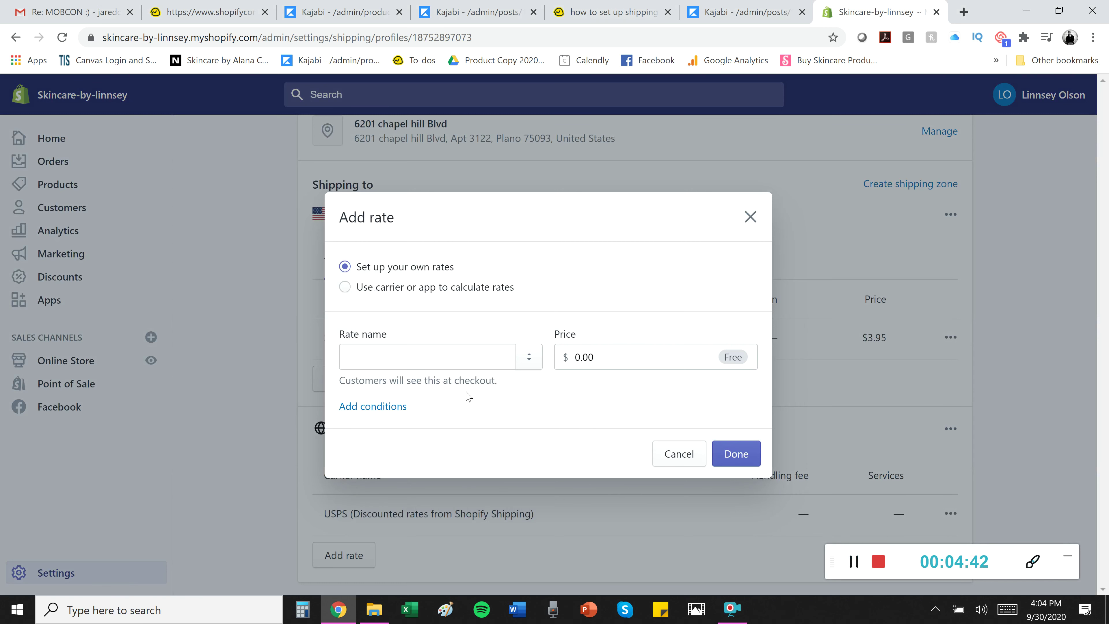
left_click(823, 552)
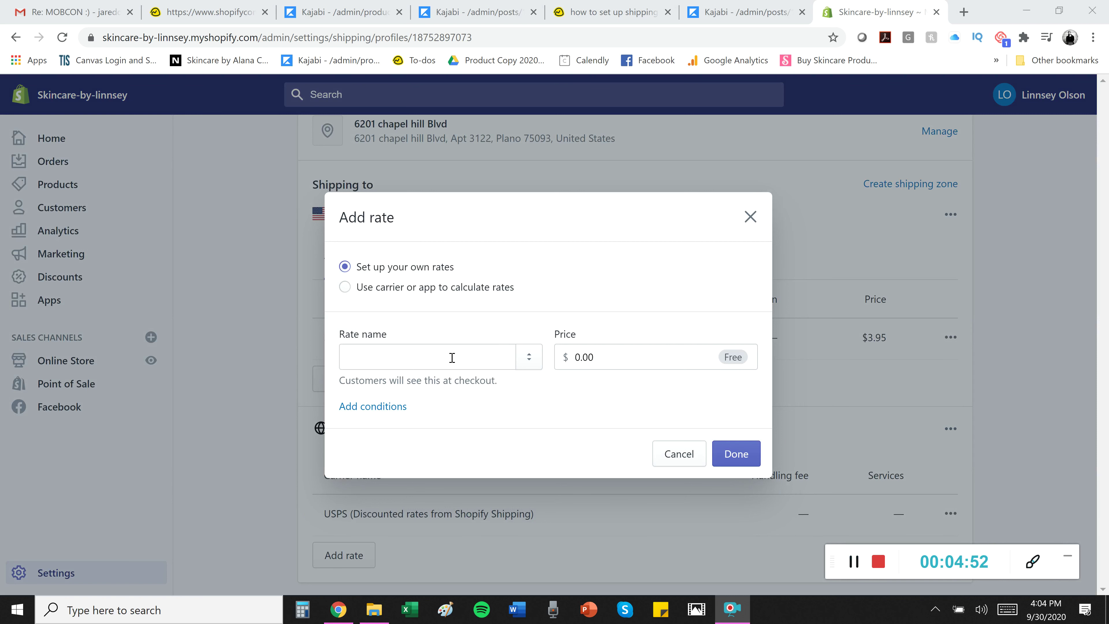
left_click(445, 351)
type("Free ")
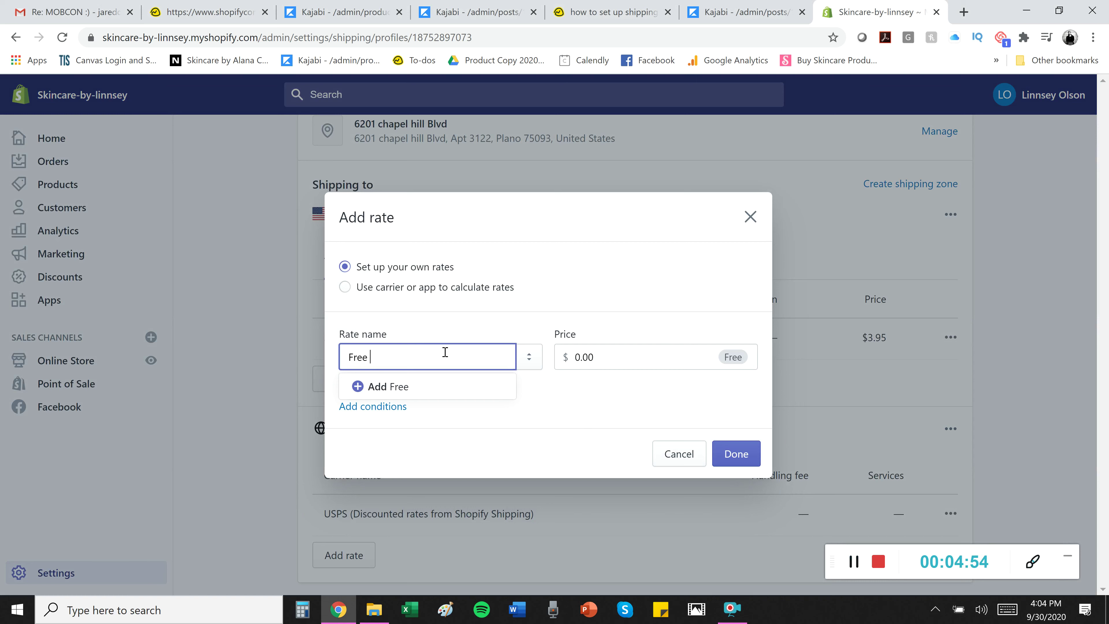
type("Shipping")
left_click(598, 397)
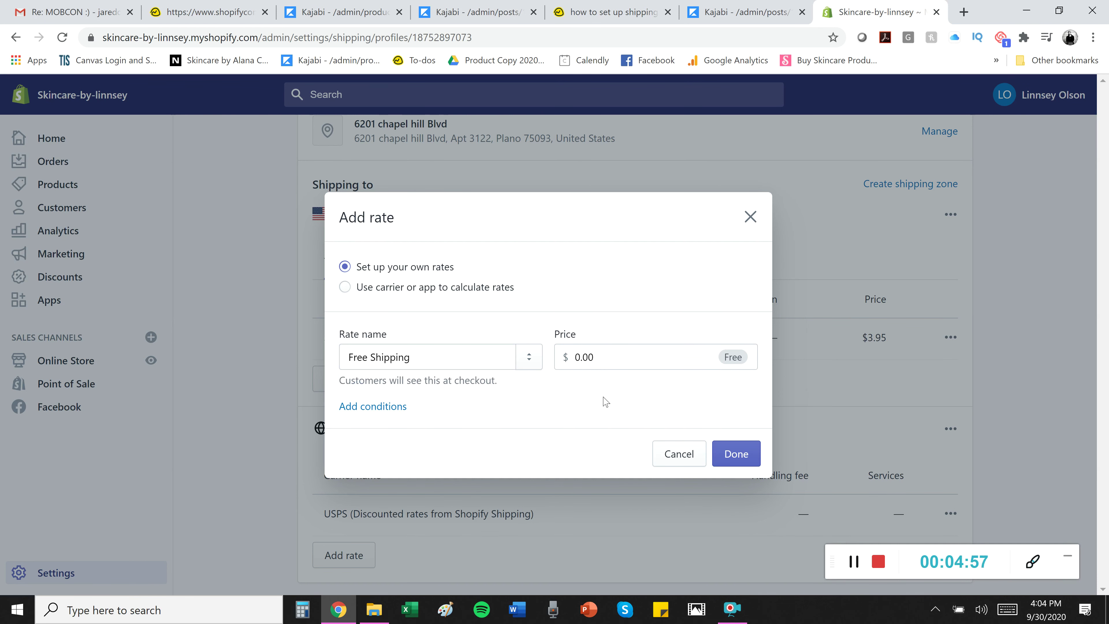
left_click(747, 456)
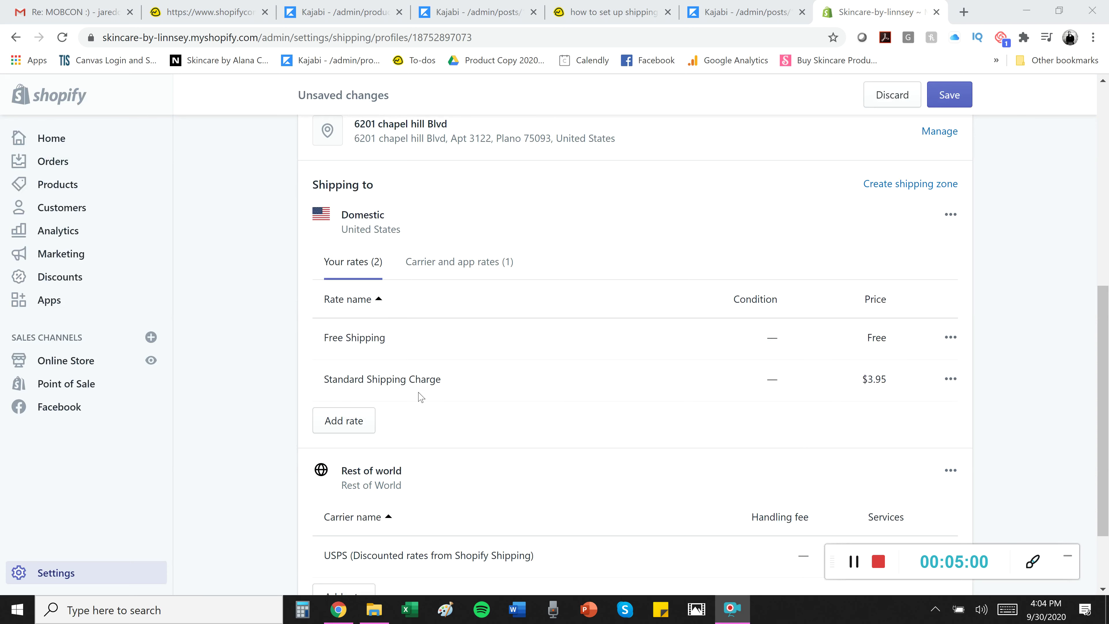
- Edit the domestic Free Shipping rate to show its conditions with no limits entered, and delete the rate
left_click(950, 338)
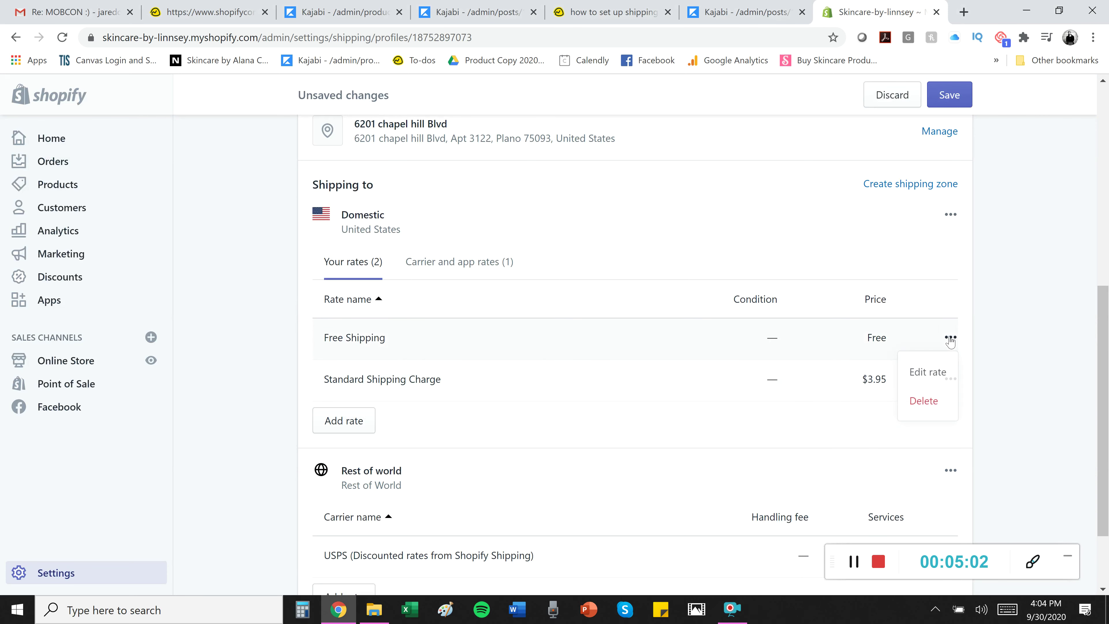
left_click(930, 371)
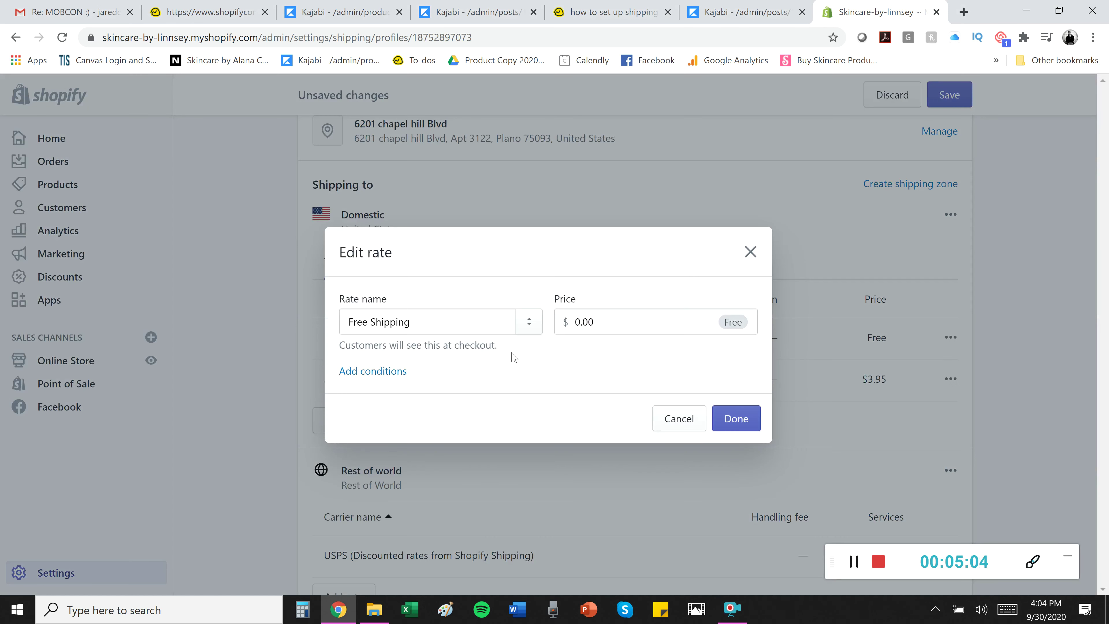
left_click(383, 372)
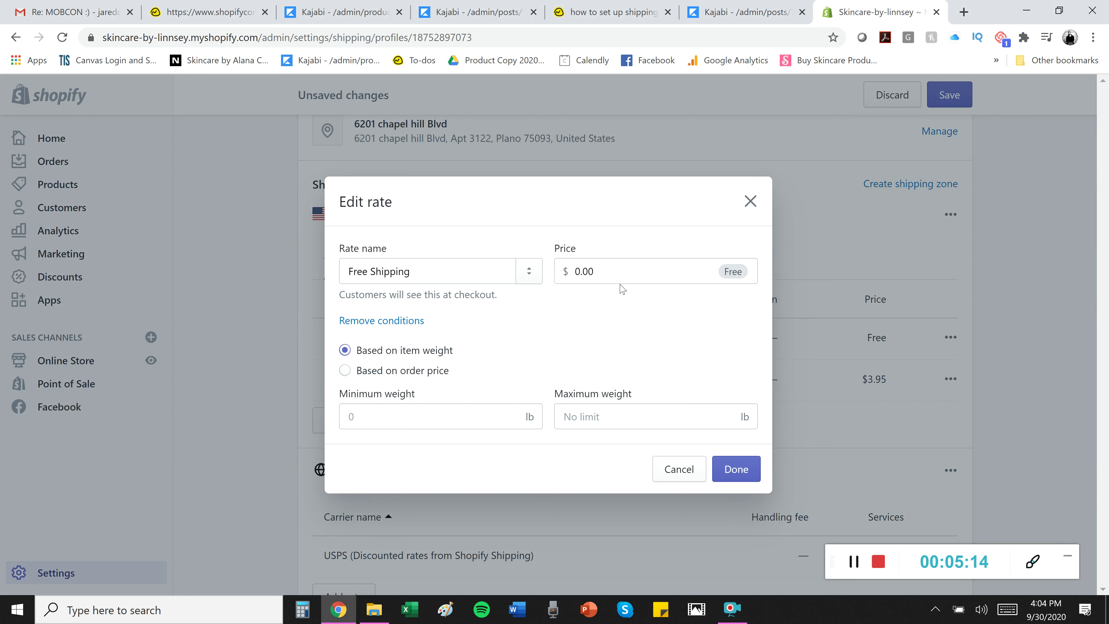
left_click(736, 468)
left_click(853, 566)
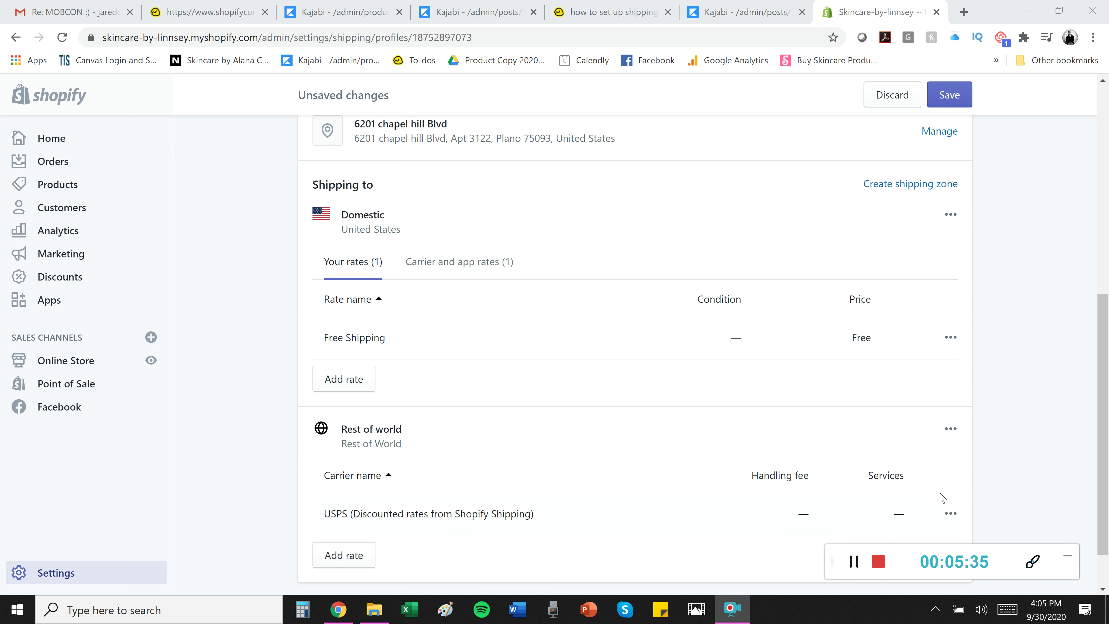
left_click(950, 338)
left_click(918, 399)
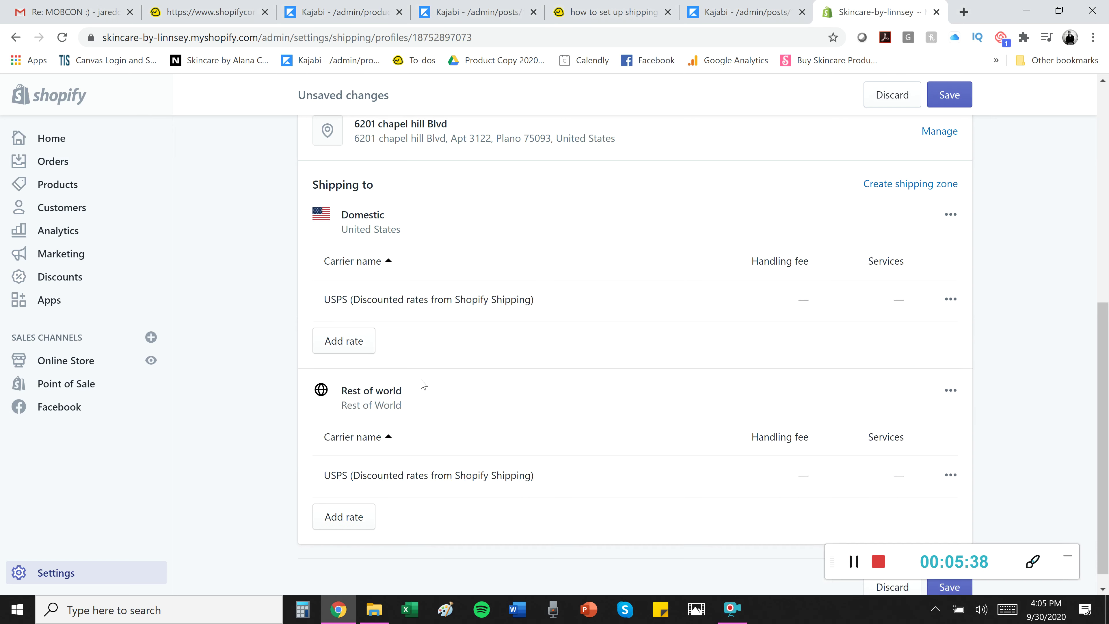
- Create another domestic rate with self-set pricing and name it Flat Rate
left_click(364, 343)
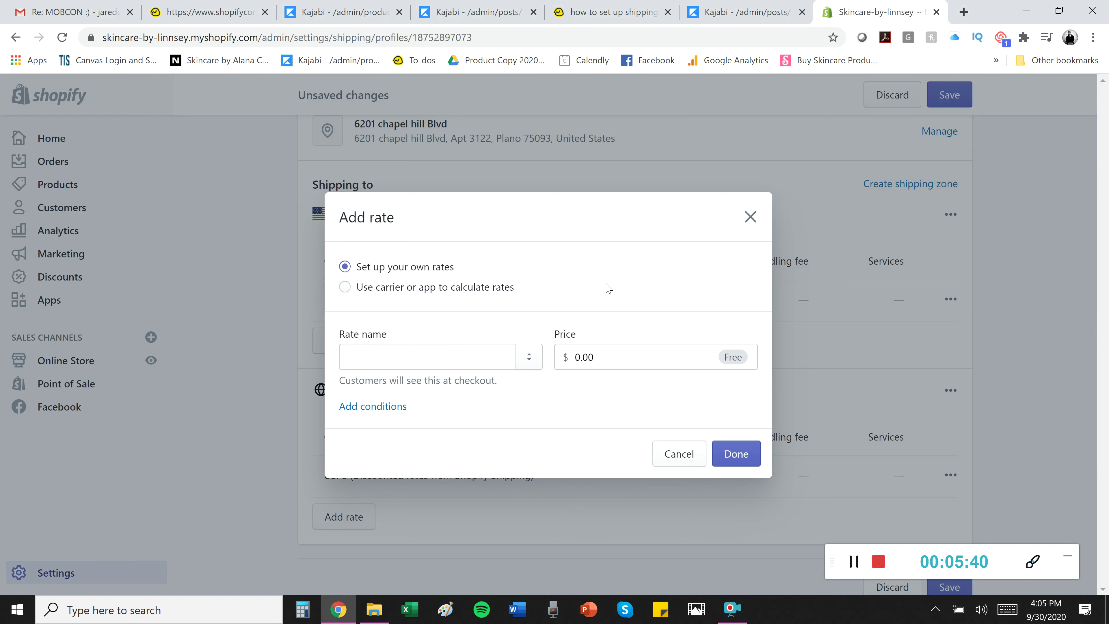
left_click(429, 355)
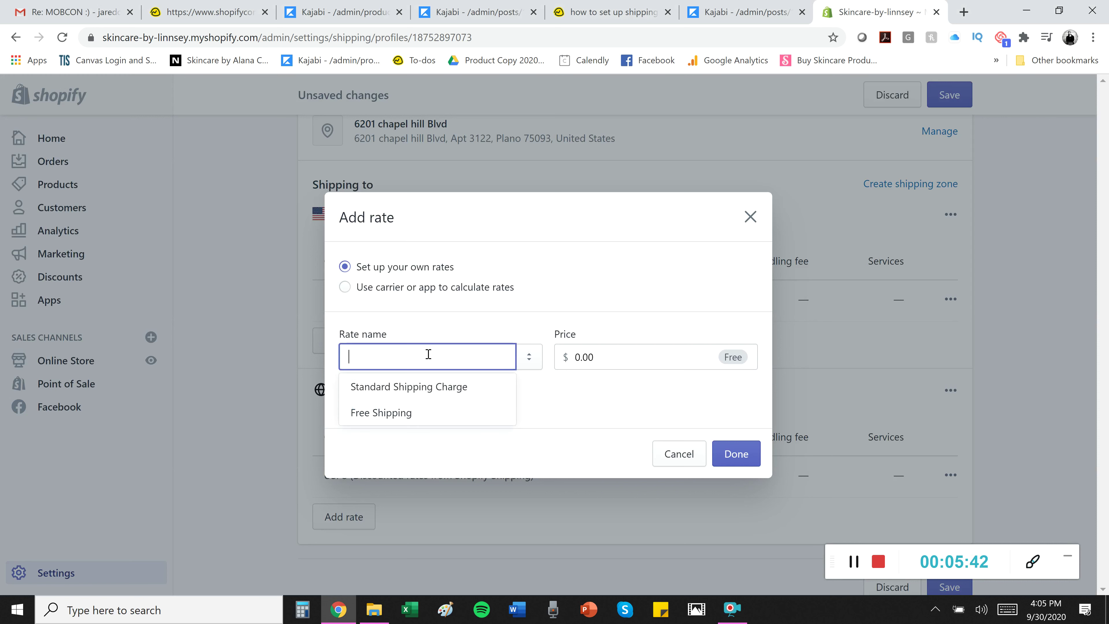
type("Free Sh")
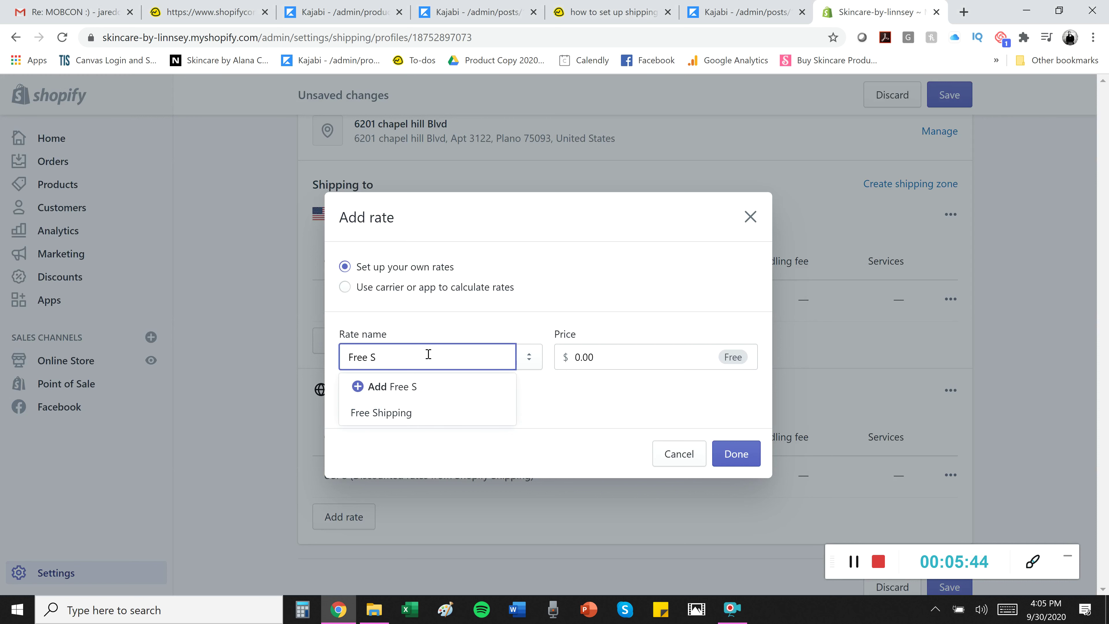
key("BackSpace")
key("BackSpace")
key("BackSpace")
key("BackSpace")
type("Flate")
key("BackSpace")
key("BackSpace")
type("t Rate")
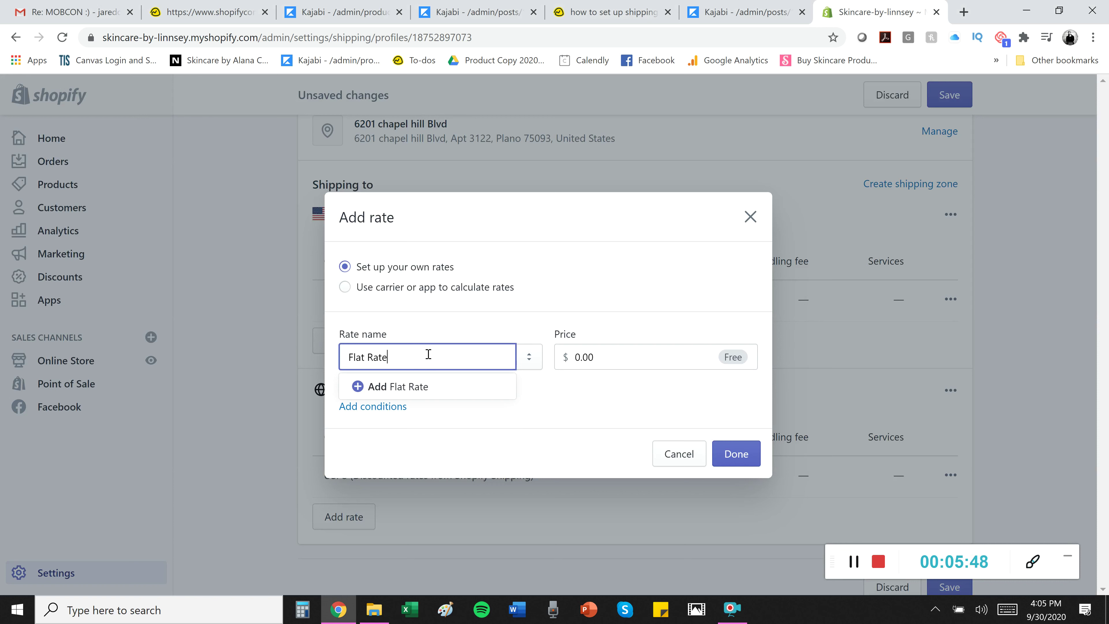
- Price the Flat Rate at $3.95 and add it with item-weight conditions left blank
key("Tab")
key("Tab")
type("3.95")
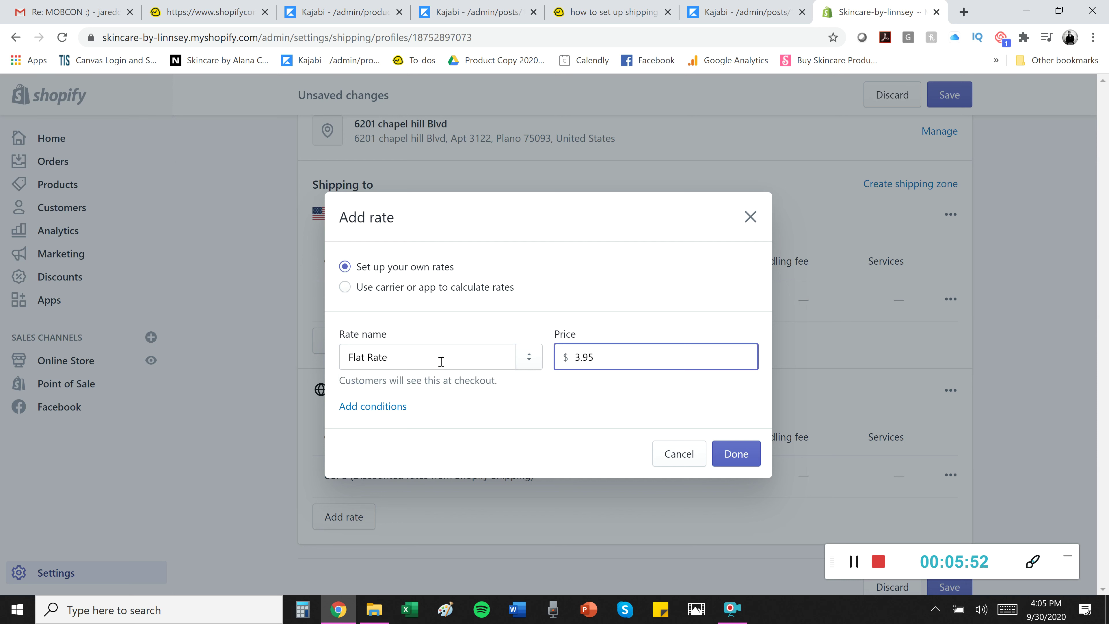
left_click(397, 406)
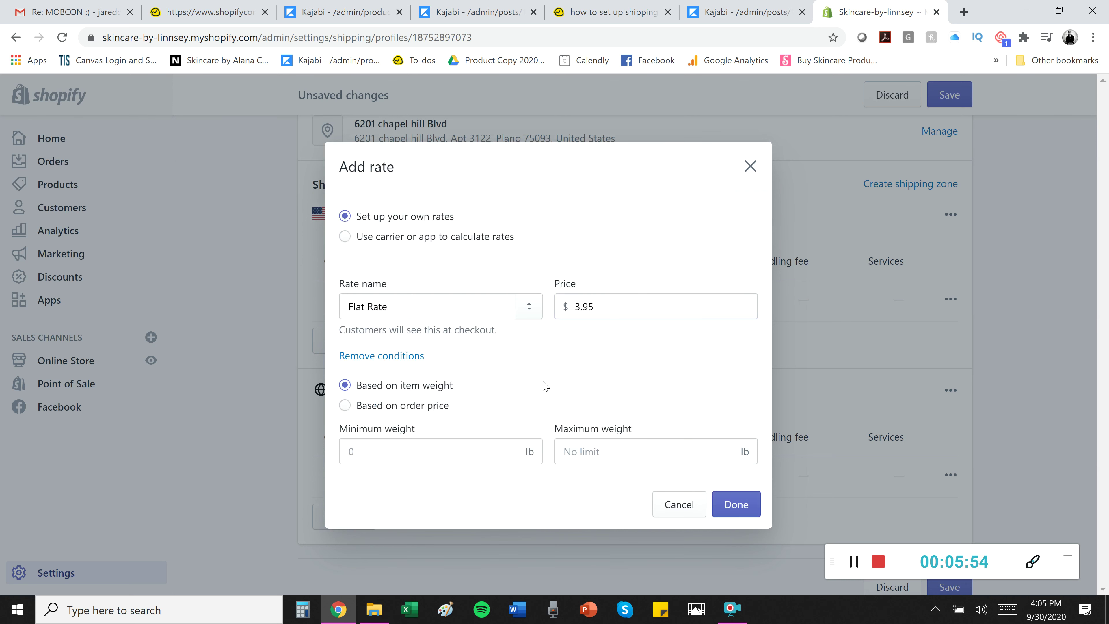
left_click(729, 516)
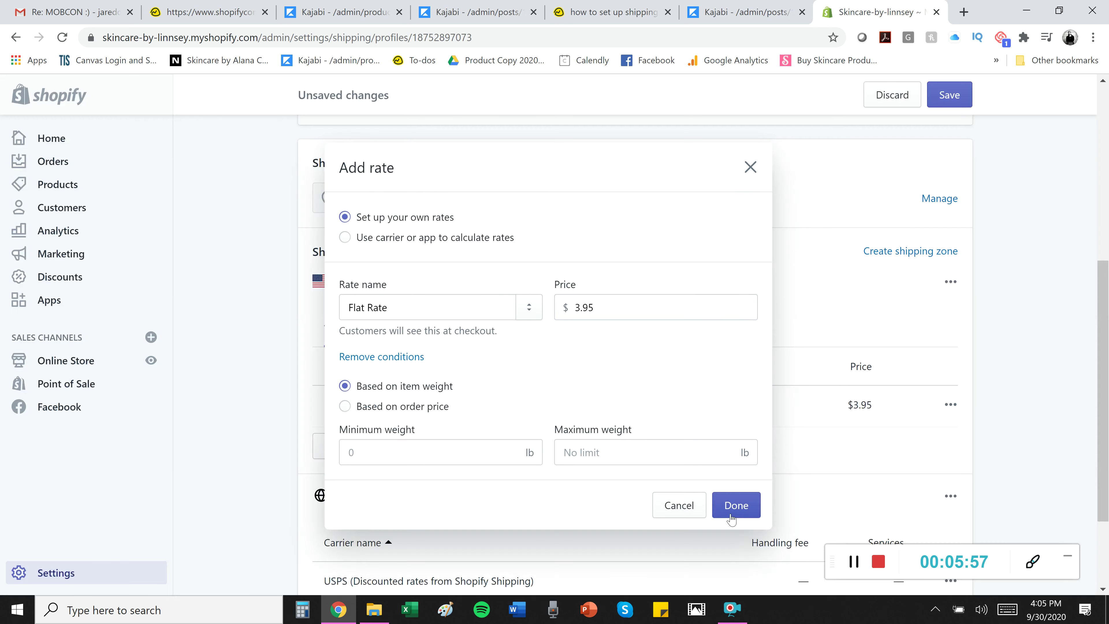
left_click(843, 558)
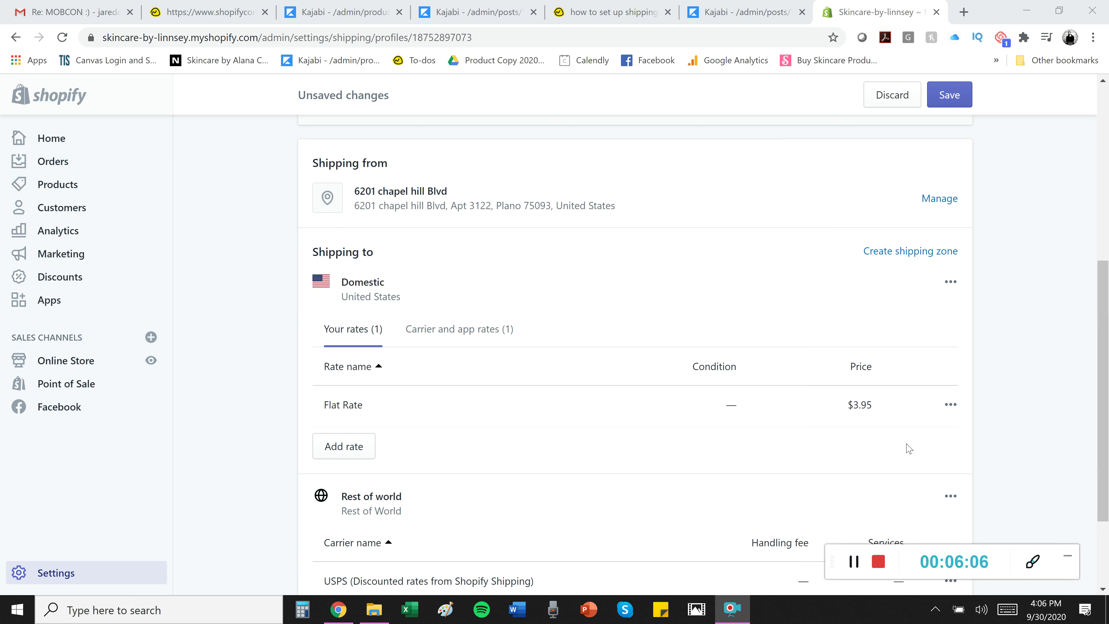
- Replace the domestic Flat Rate with a free rate named Free Shipping Over 40, based on order price with a $40.00 minimum
left_click(952, 408)
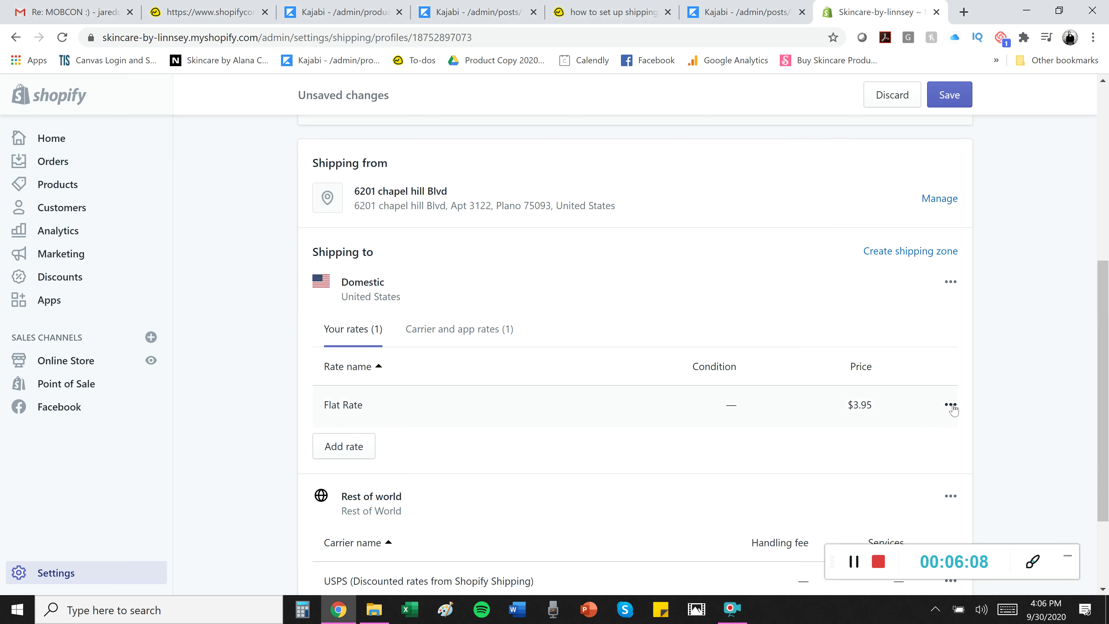
left_click(921, 469)
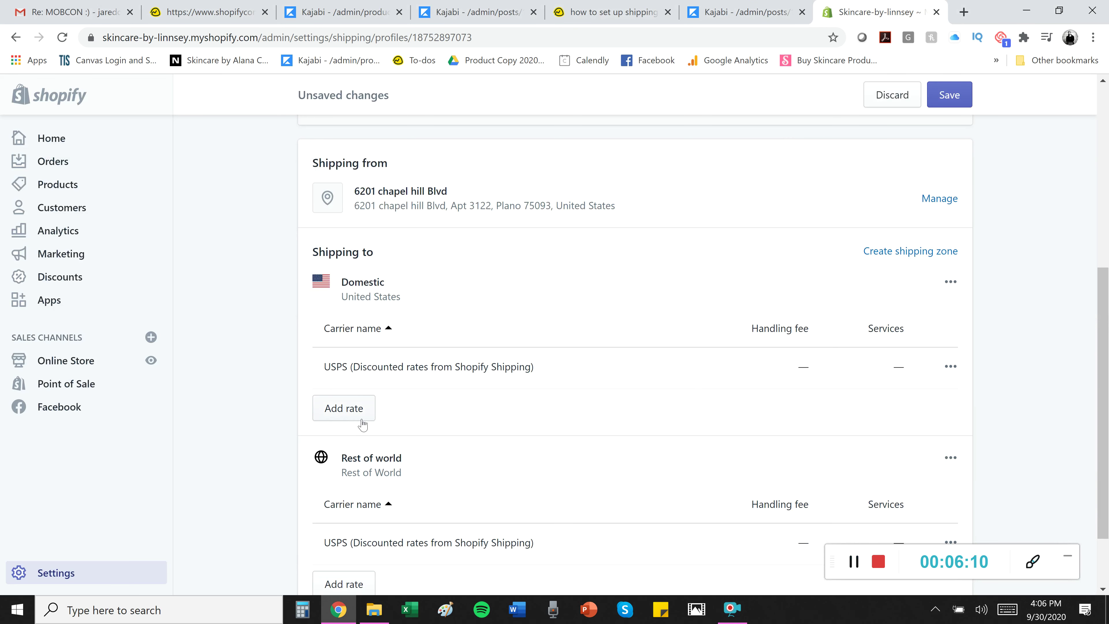
left_click(362, 406)
left_click(636, 361)
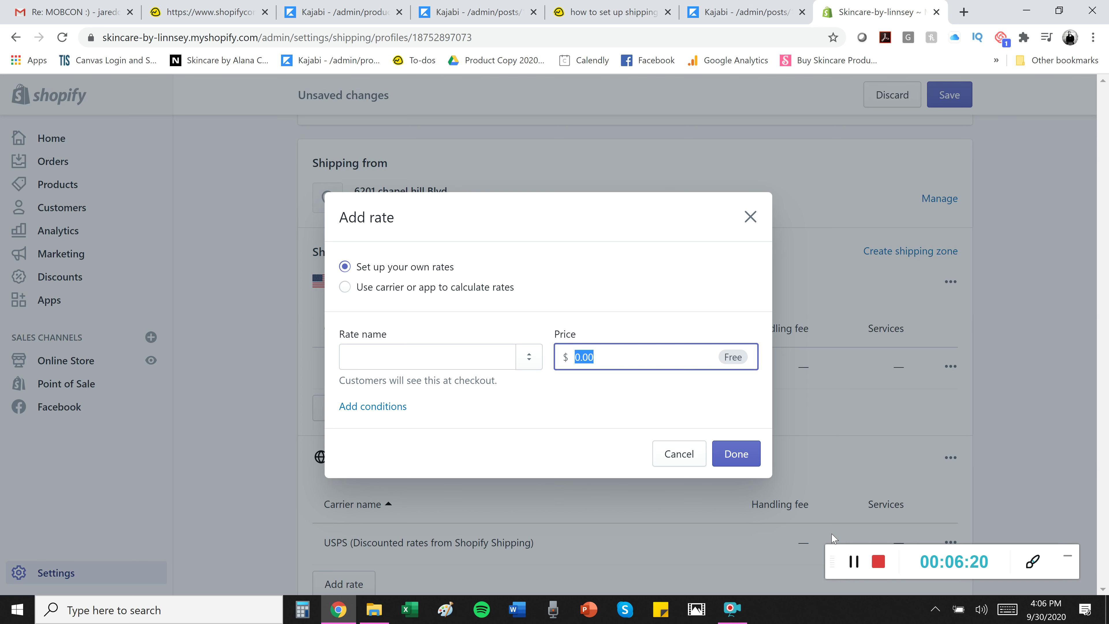
left_click(854, 562)
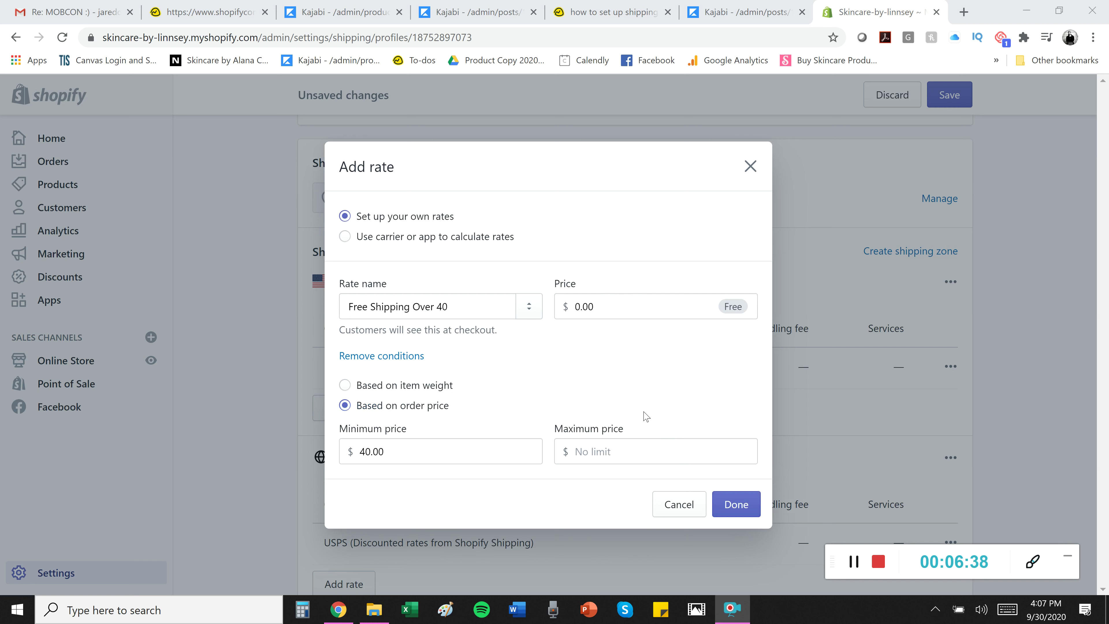
left_click(733, 511)
left_click(732, 511)
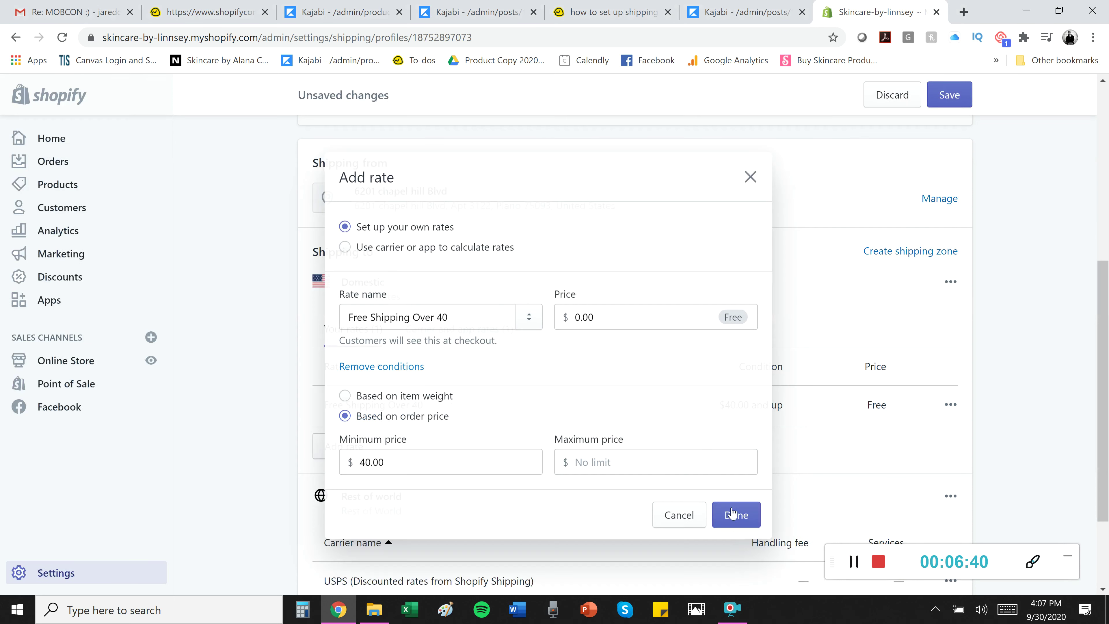
- Start a new domestic rate with self-set pricing, named Charge for under $40 and priced at $5.95
left_click(854, 567)
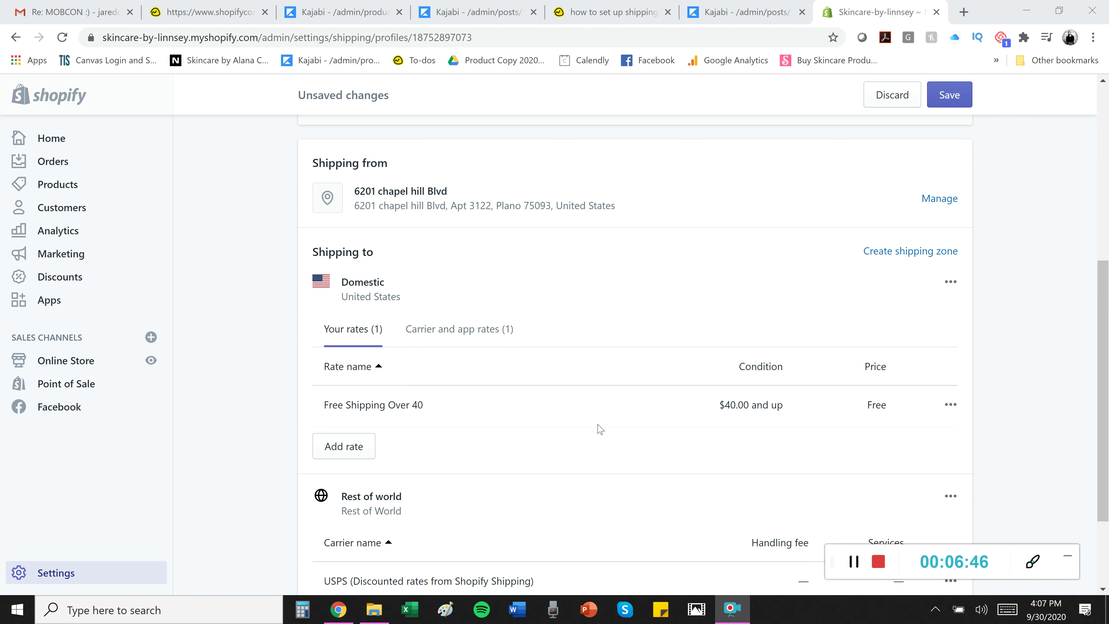
left_click(363, 449)
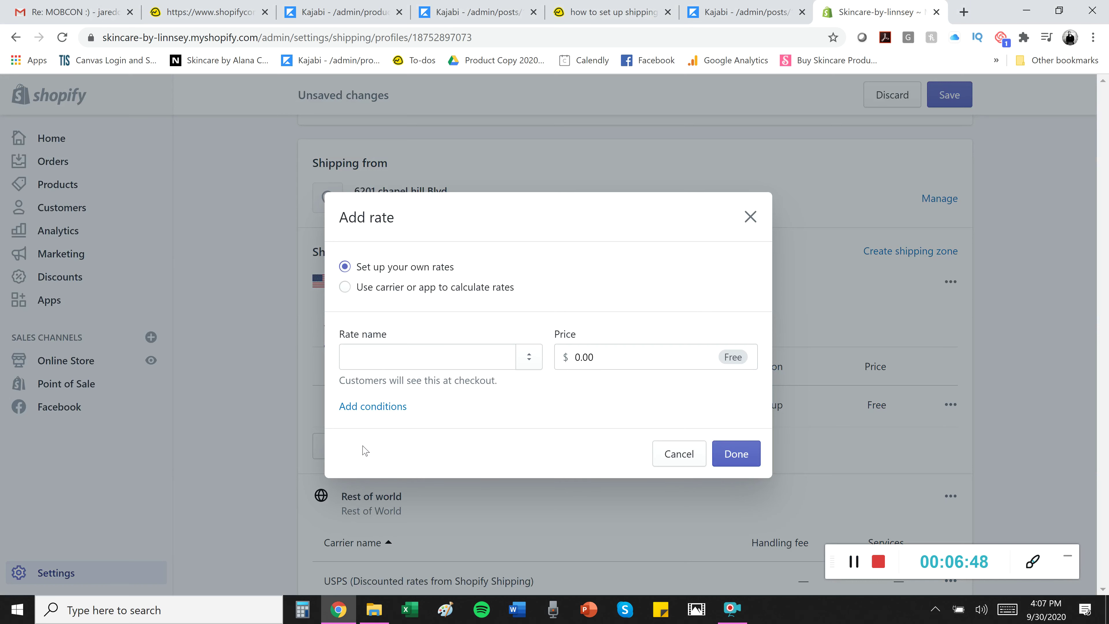
left_click(458, 356)
type("Charge for under")
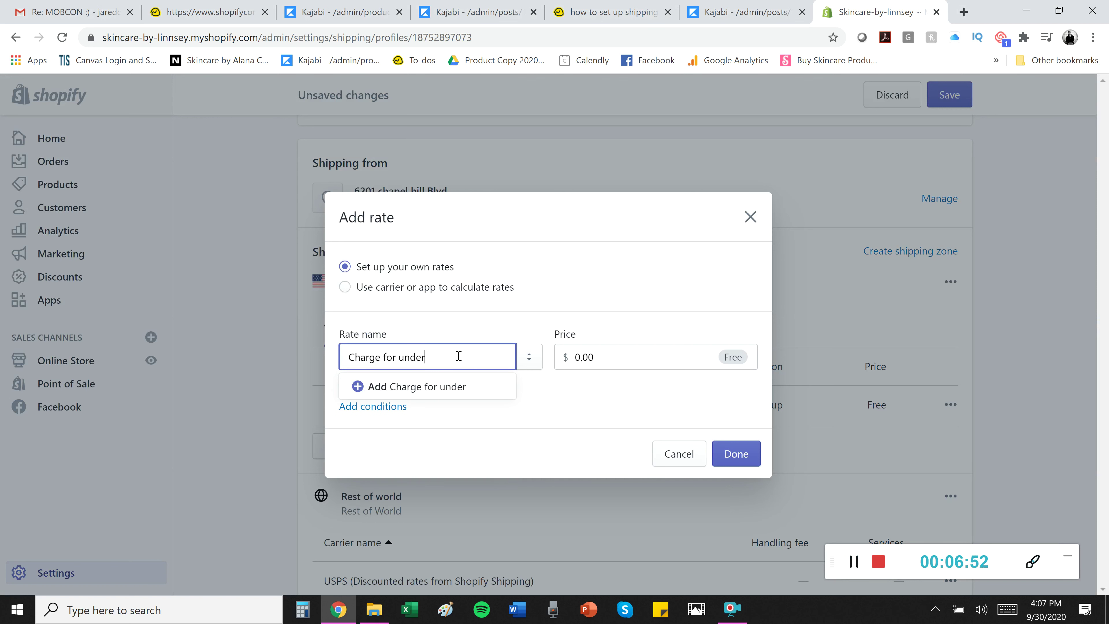
type(" $40")
key("Tab")
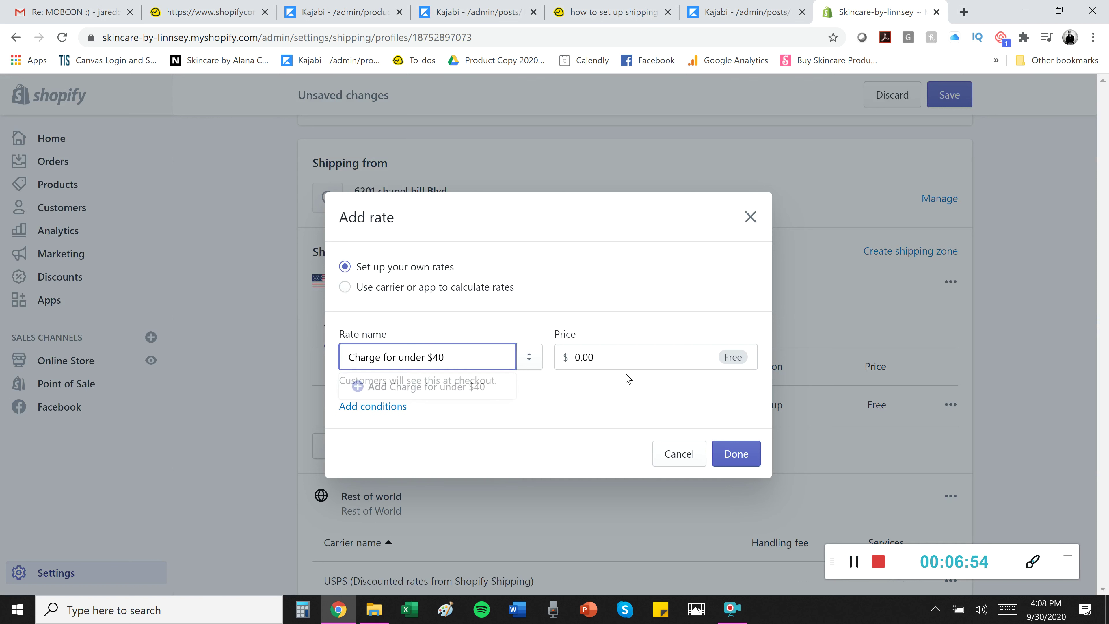
key("Tab")
type("5.95")
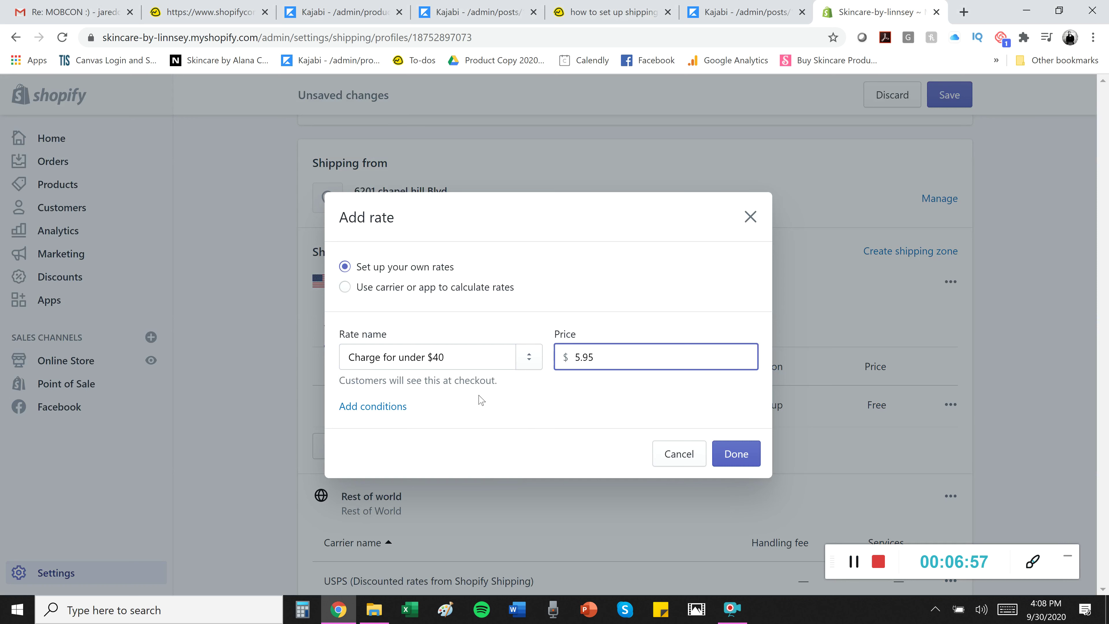
- Base the under-$40 rate on order price with a $39.99 maximum, and add it to the Domestic zone
left_click(390, 407)
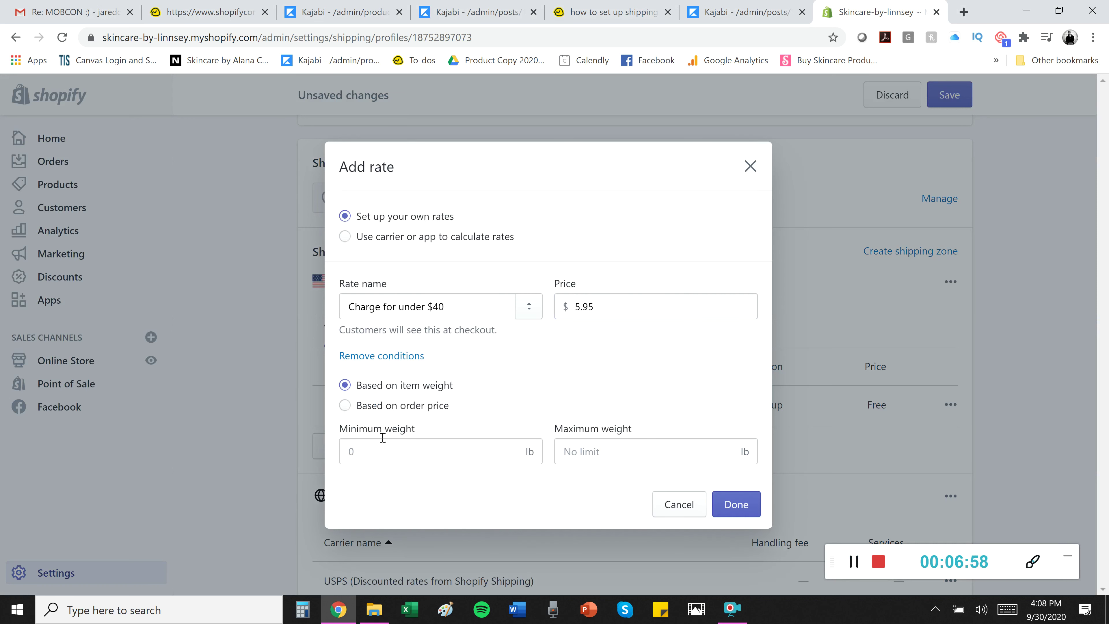
left_click(363, 409)
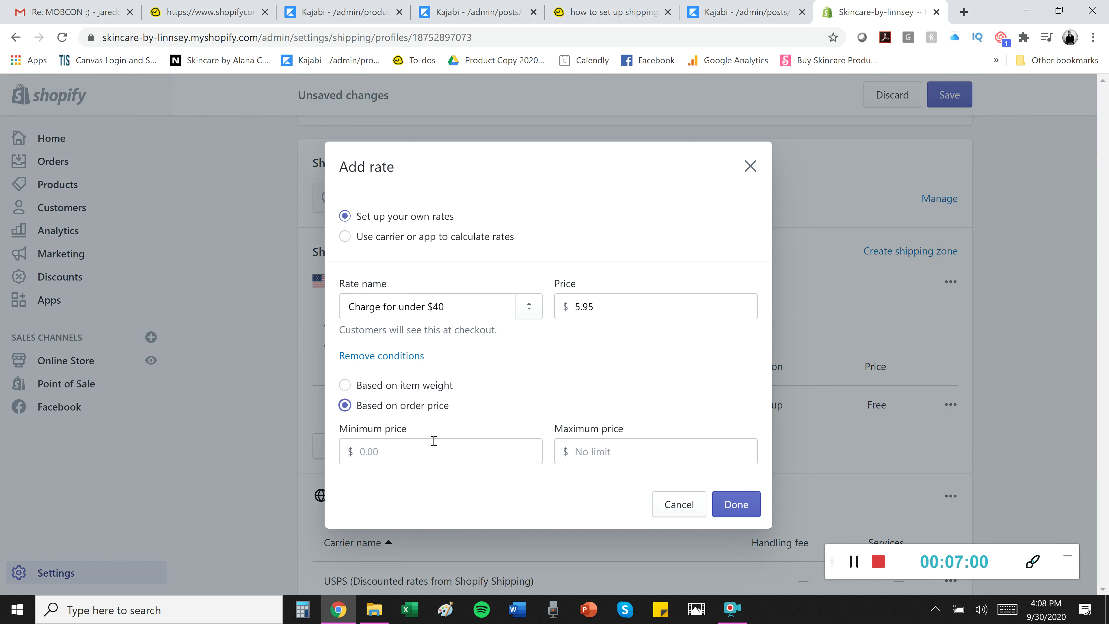
left_click(670, 455)
type("39.99")
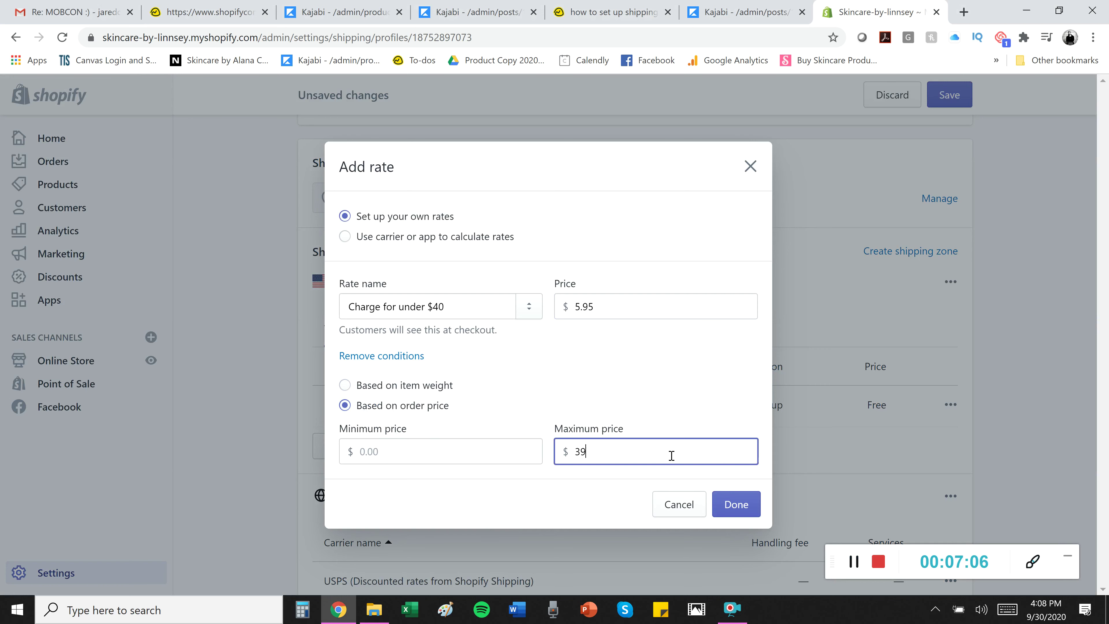
left_click(734, 502)
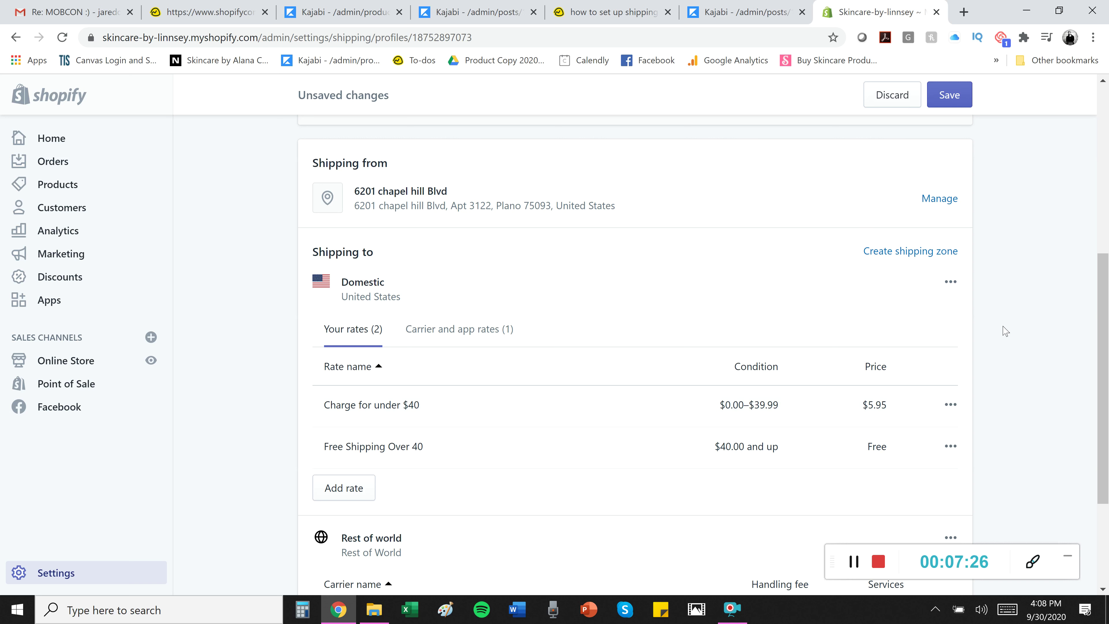
left_click(852, 563)
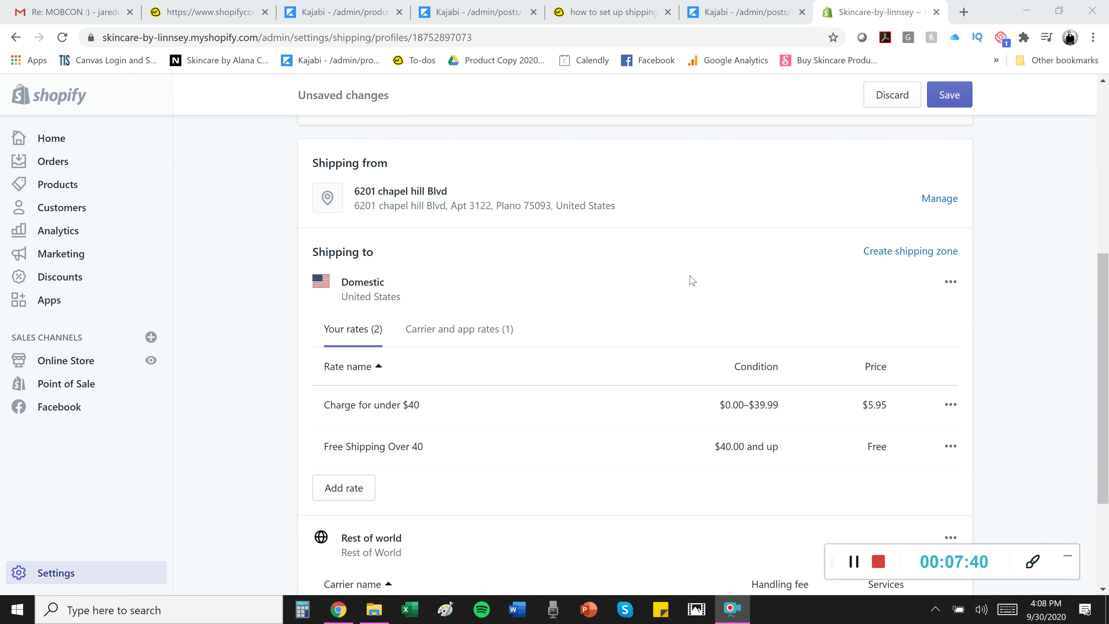
- Add a Rest of world rate named Flat rate international at $15.00, leaving its item-weight conditions blank
left_click_drag(1103, 276, 1104, 311)
scroll(1103, 311, "down", 2)
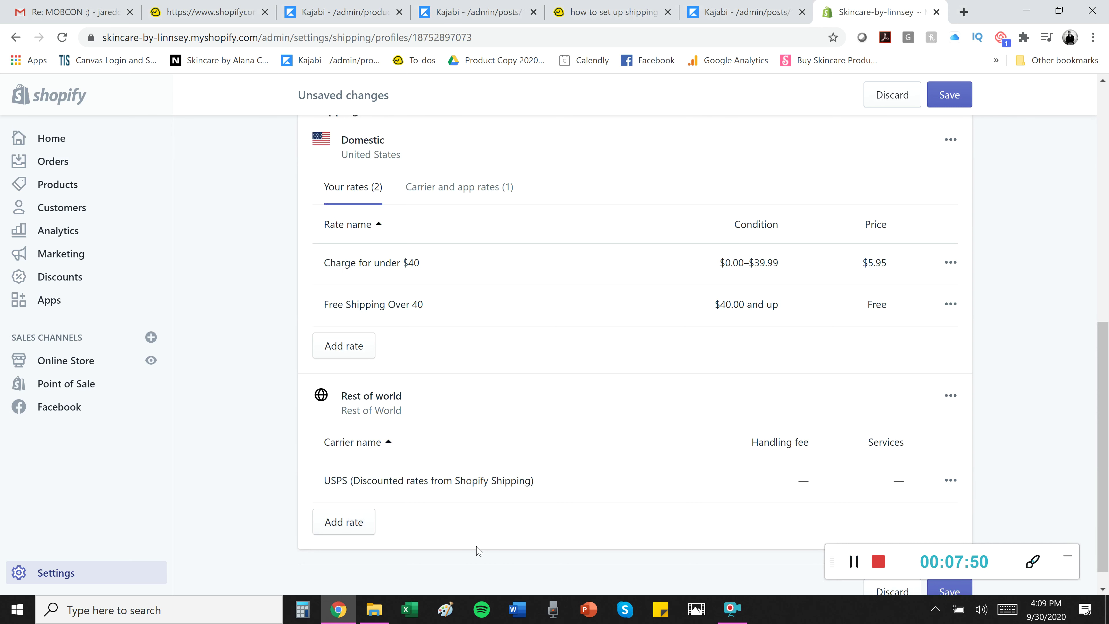
left_click(355, 523)
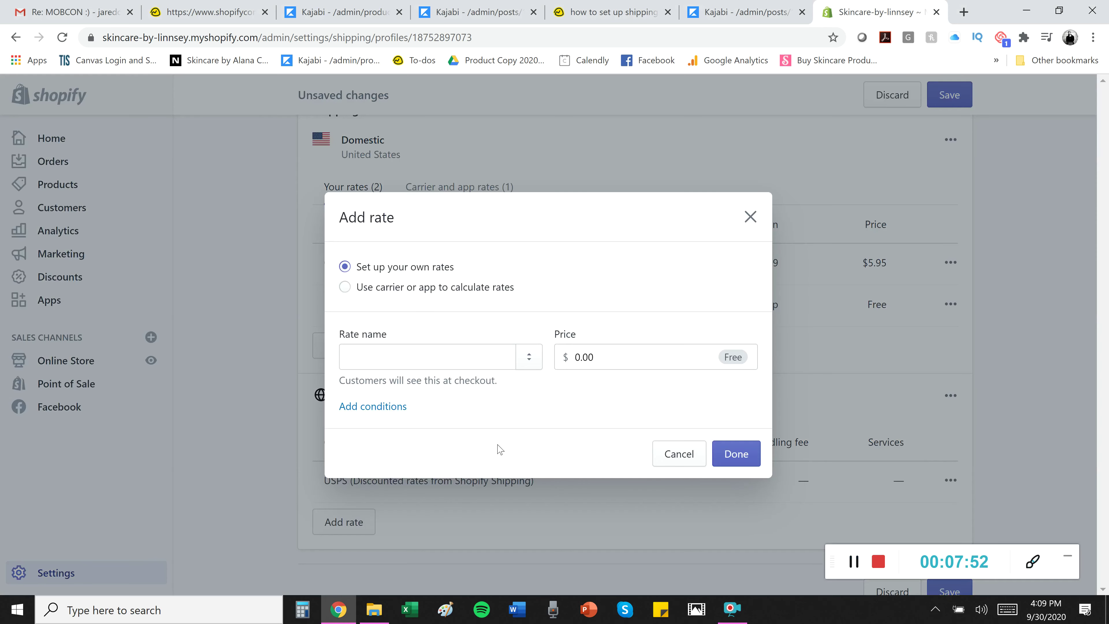
left_click(572, 349)
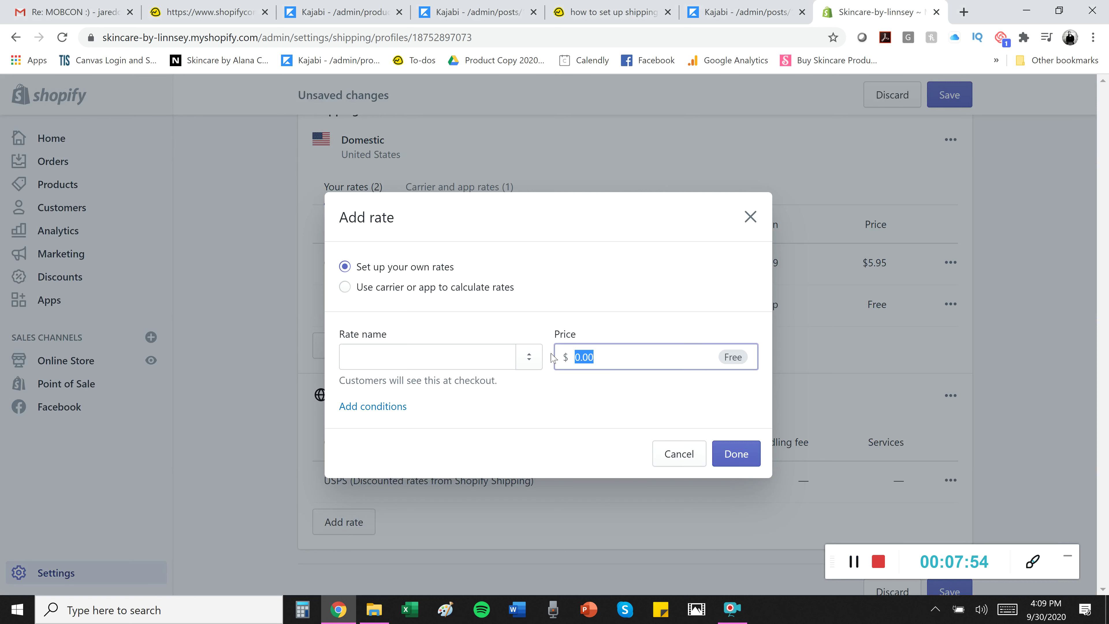
type("15.00")
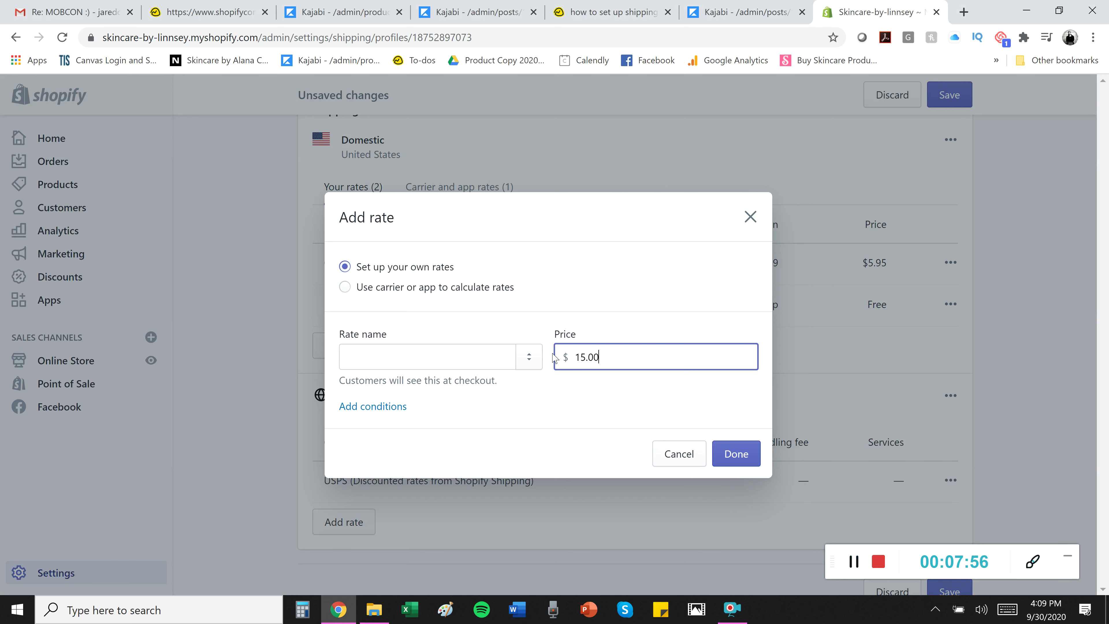
left_click(492, 351)
type("Flat")
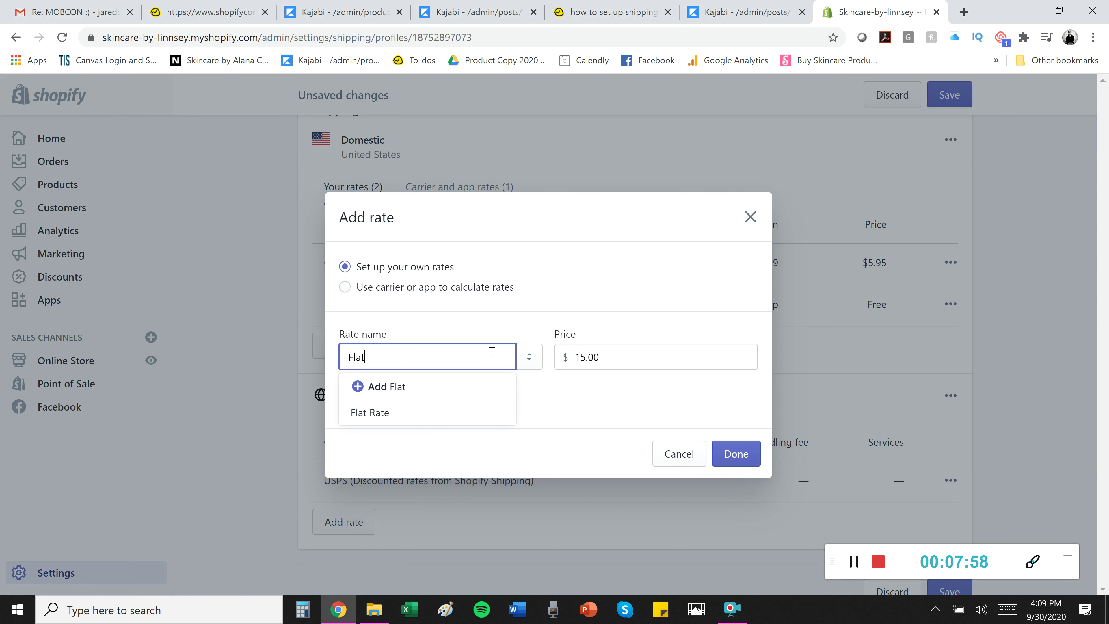
type(" rate international")
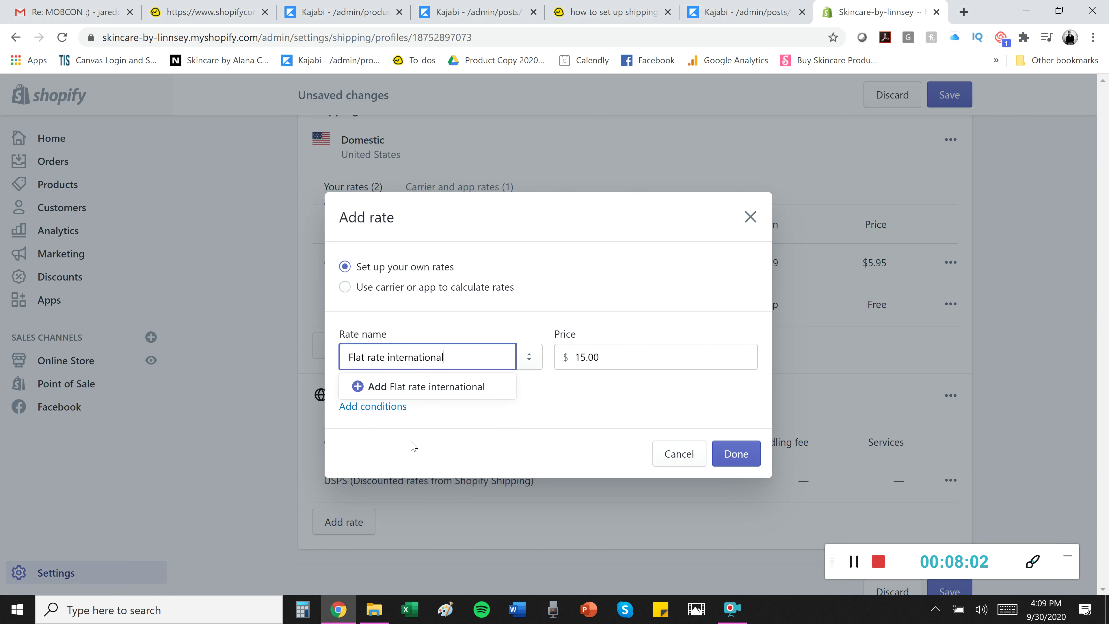
left_click(372, 408)
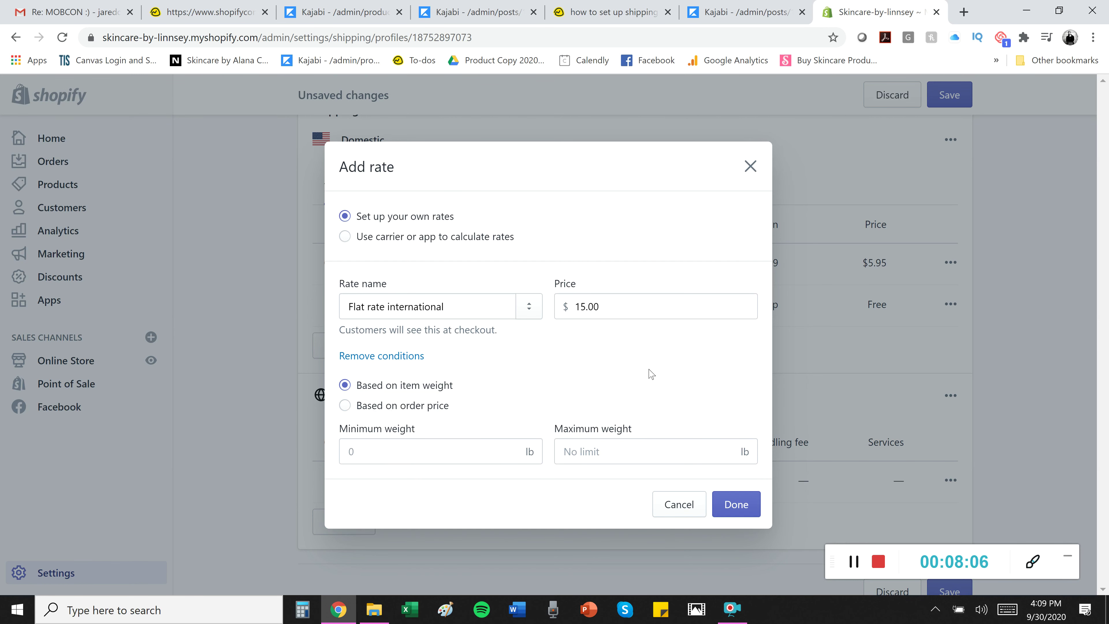
left_click(724, 504)
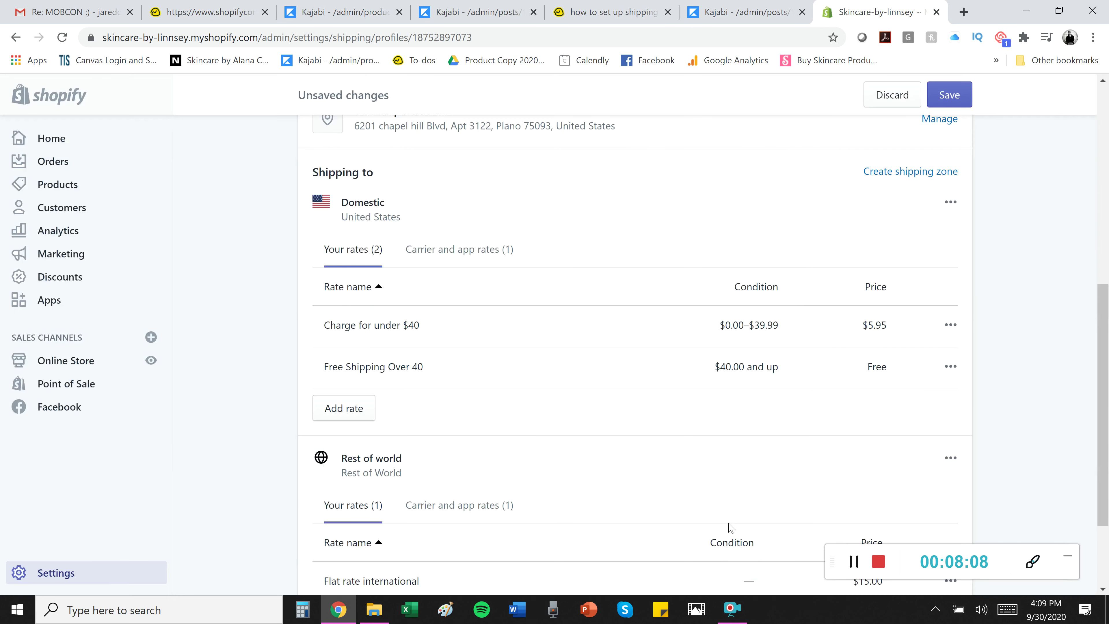
- Save the general shipping profile with its domestic and Rest of world rates
scroll(664, 424, "down", 2)
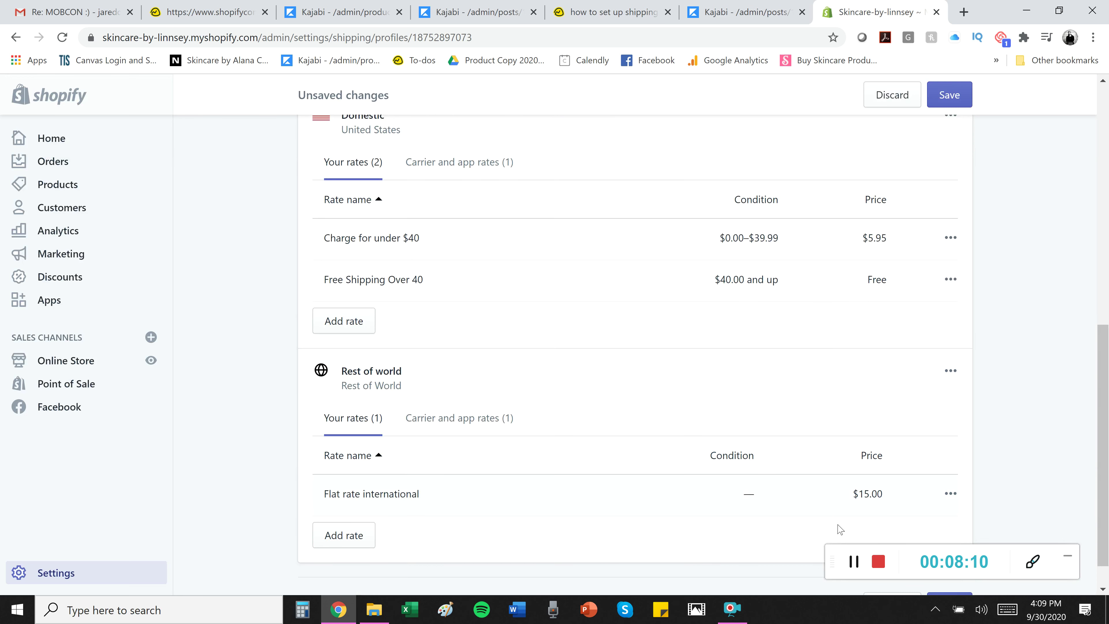
left_click(854, 562)
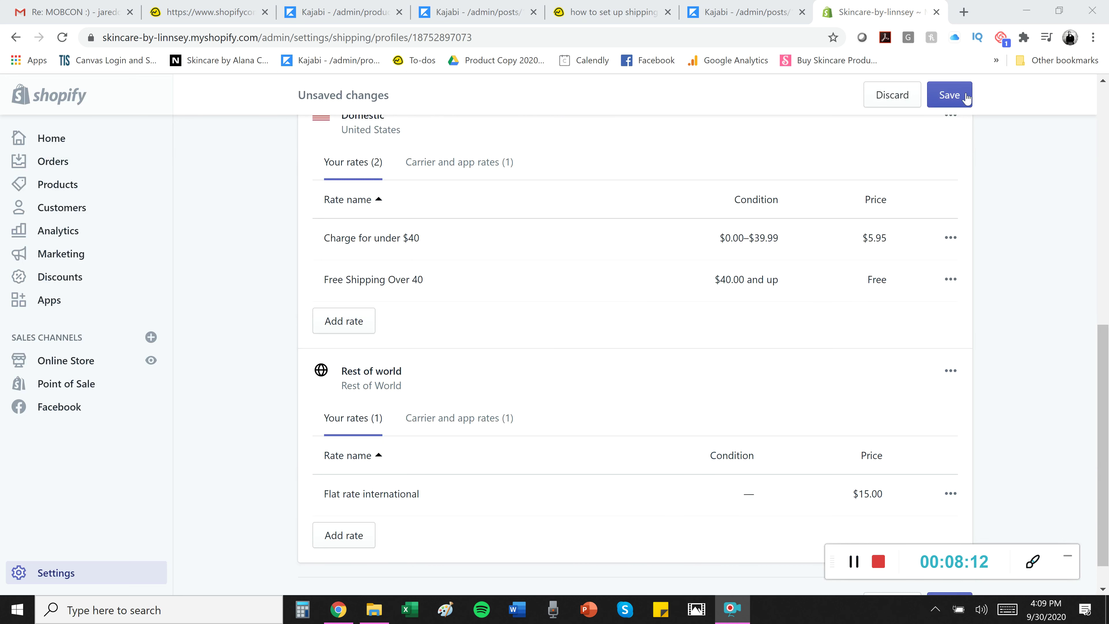
left_click(949, 95)
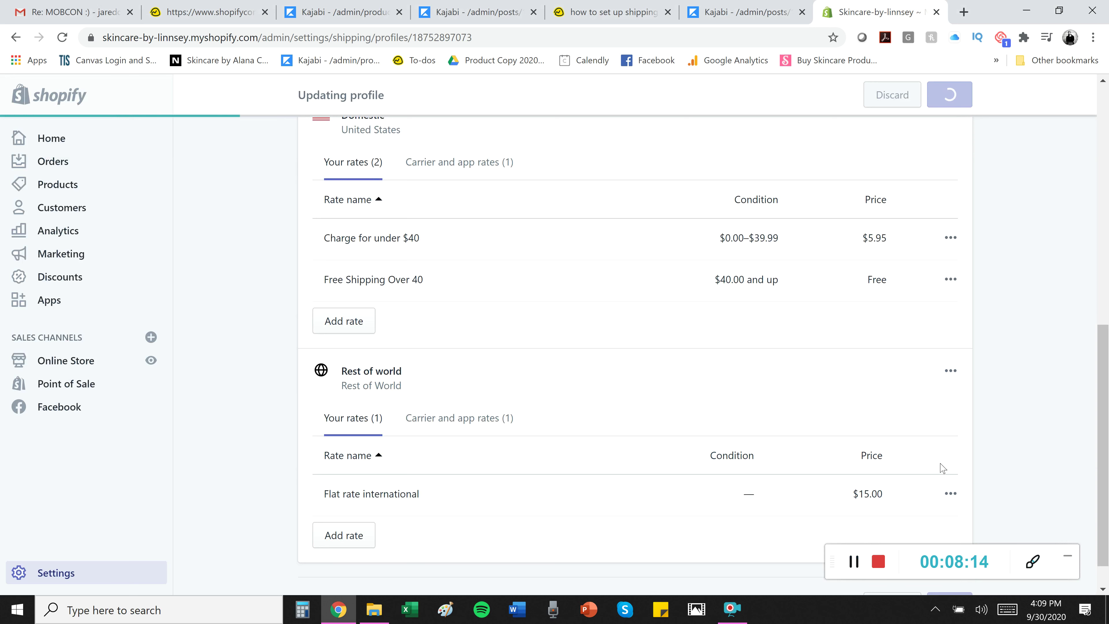
left_click(856, 565)
left_click(854, 561)
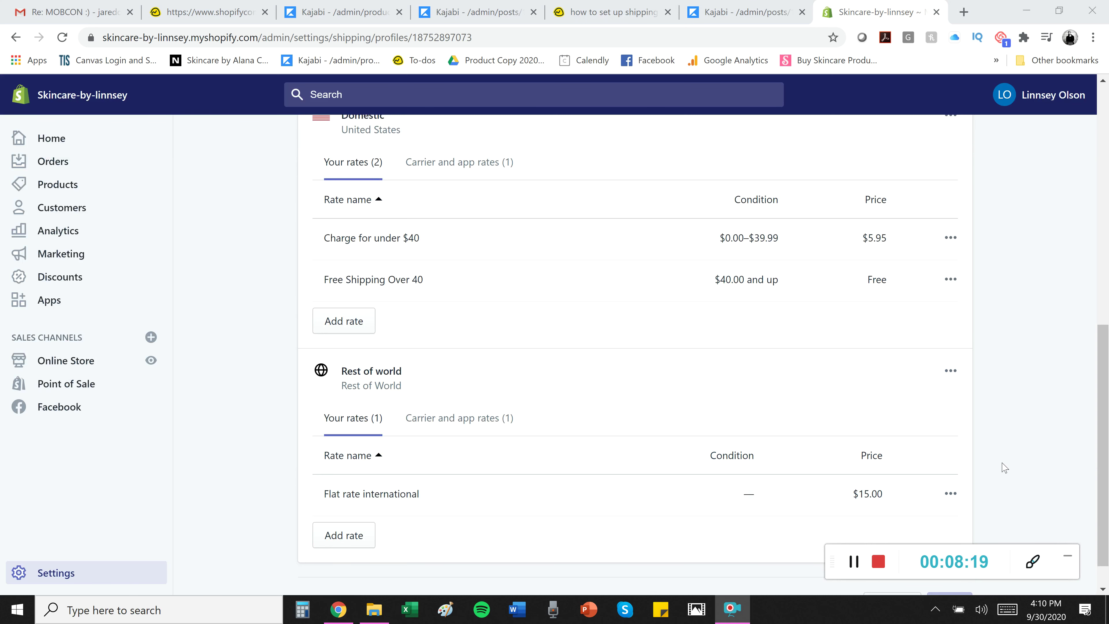
- Return to the Shipping and delivery settings, open the help article linked under Shipping labels, and skim through it
left_click_drag(1103, 437, 1103, 158)
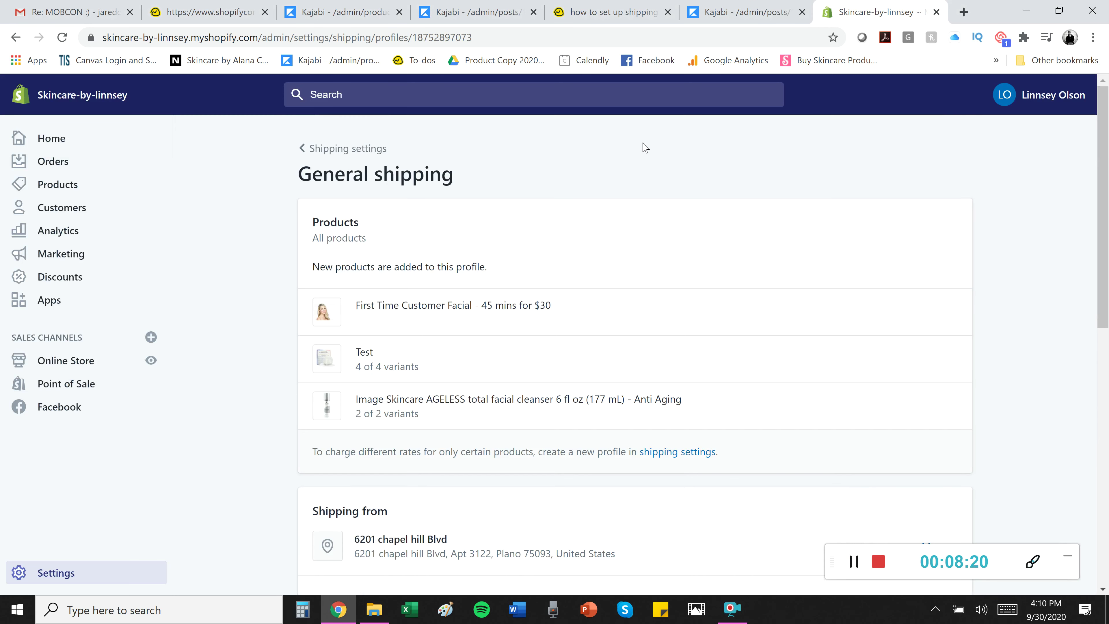
left_click(337, 151)
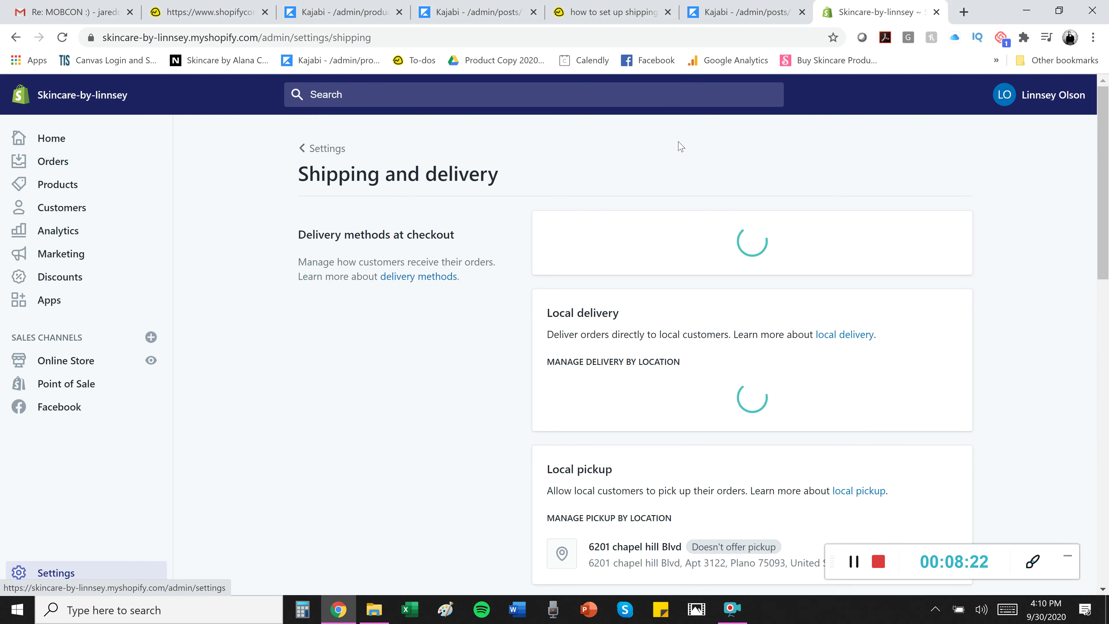
left_click_drag(1105, 202, 1095, 429)
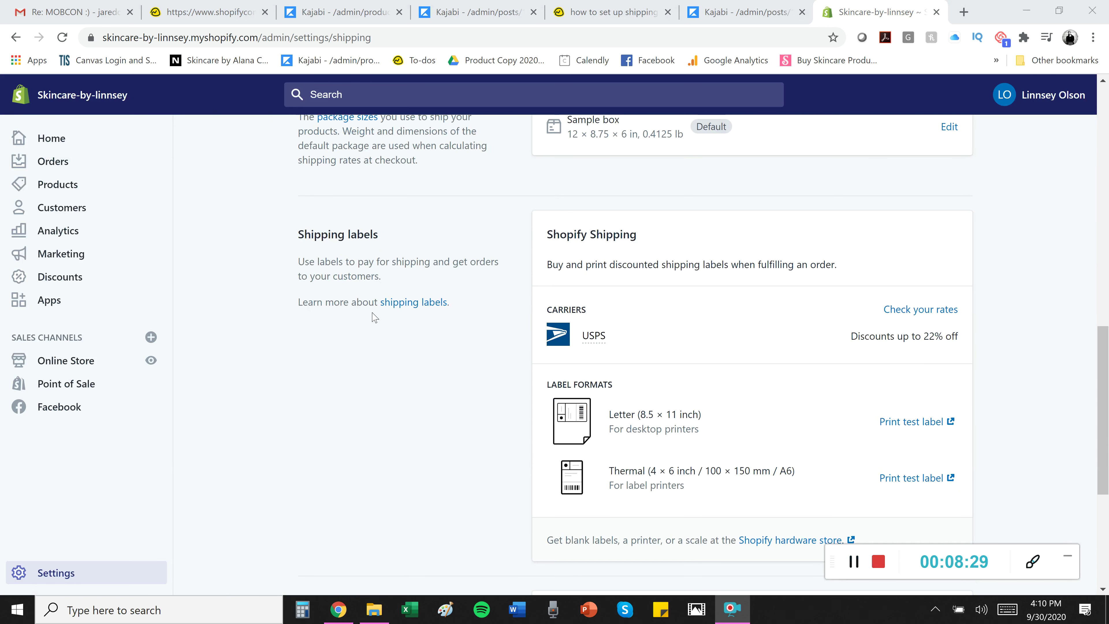
left_click(414, 302)
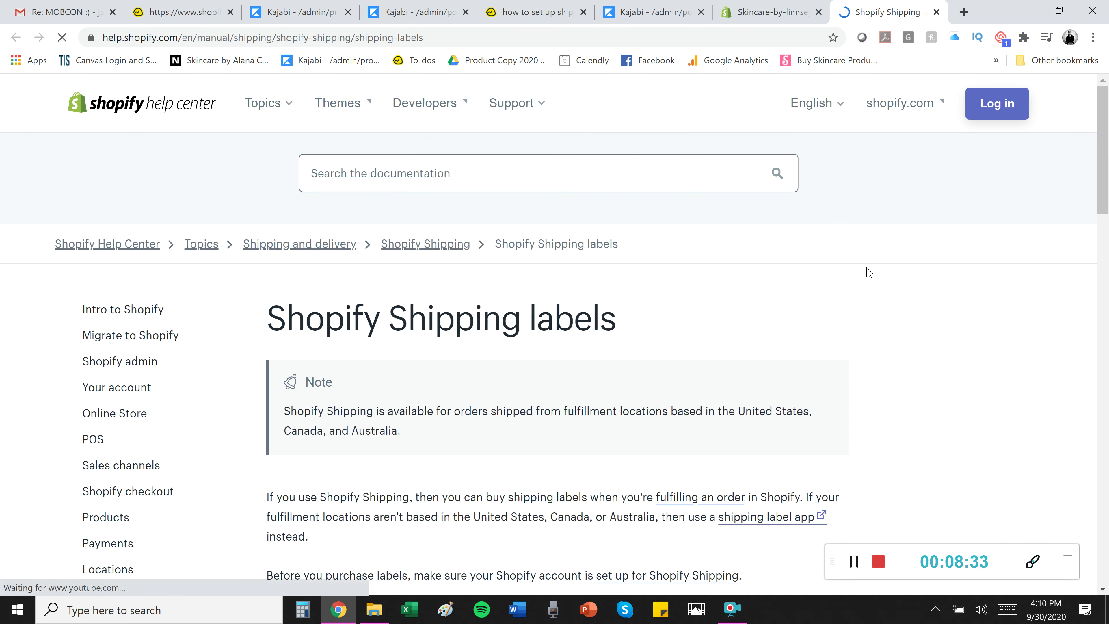
scroll(869, 272, "down", 10)
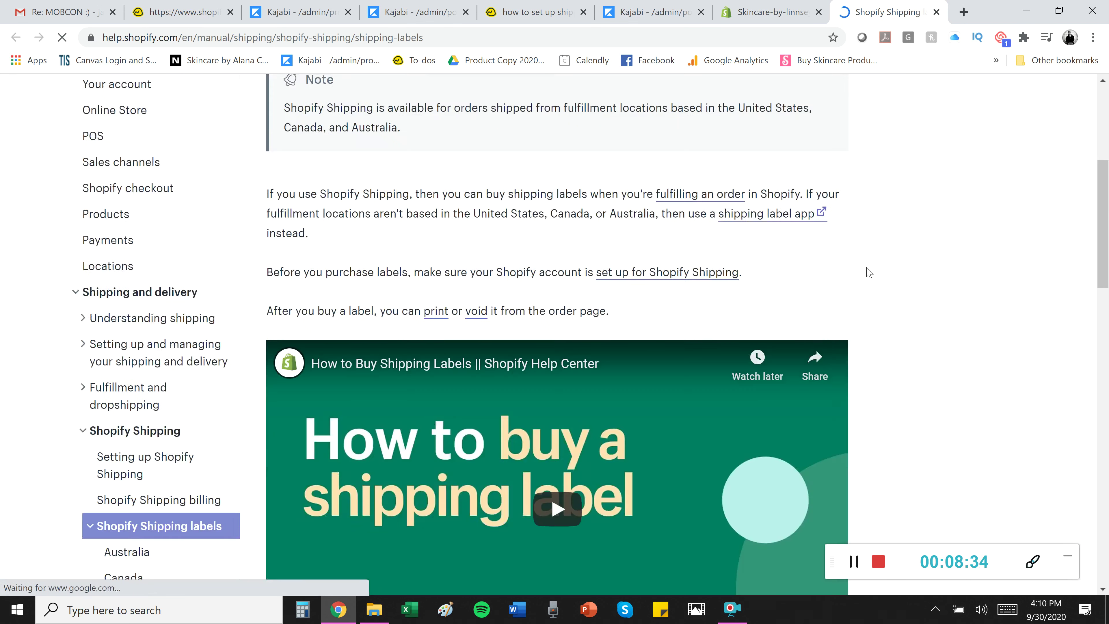
scroll(869, 272, "down", 8)
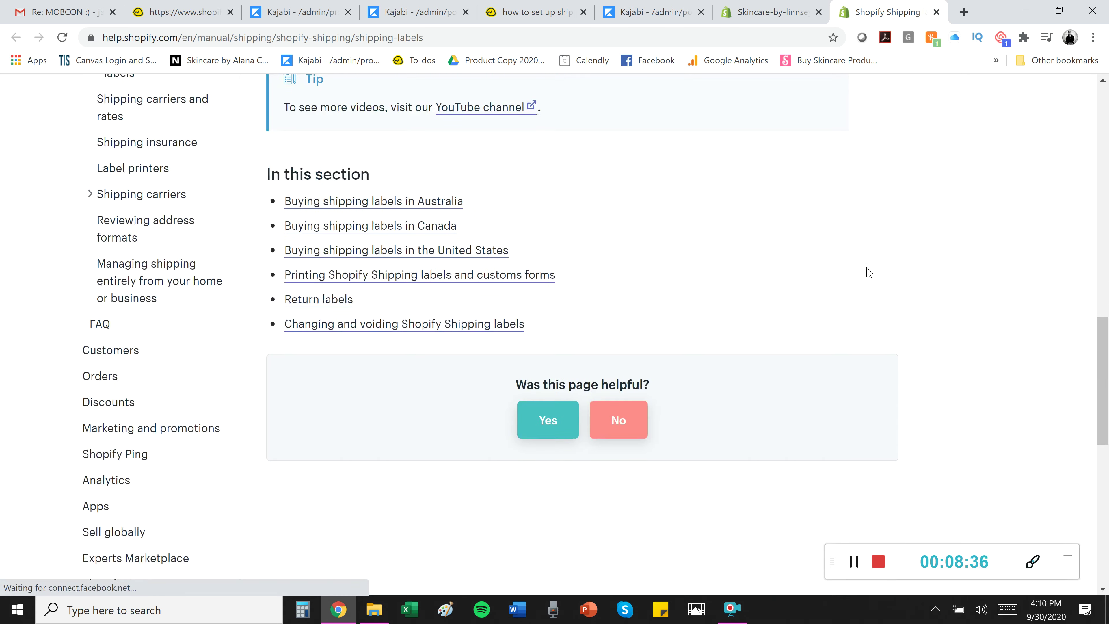
scroll(867, 272, "up", 15)
- Back in the store admin, check the Shopify Shipping carrier rates and review the rate comparison and the Buy, Print and Ship steps
key("ctrl+shift+Tab")
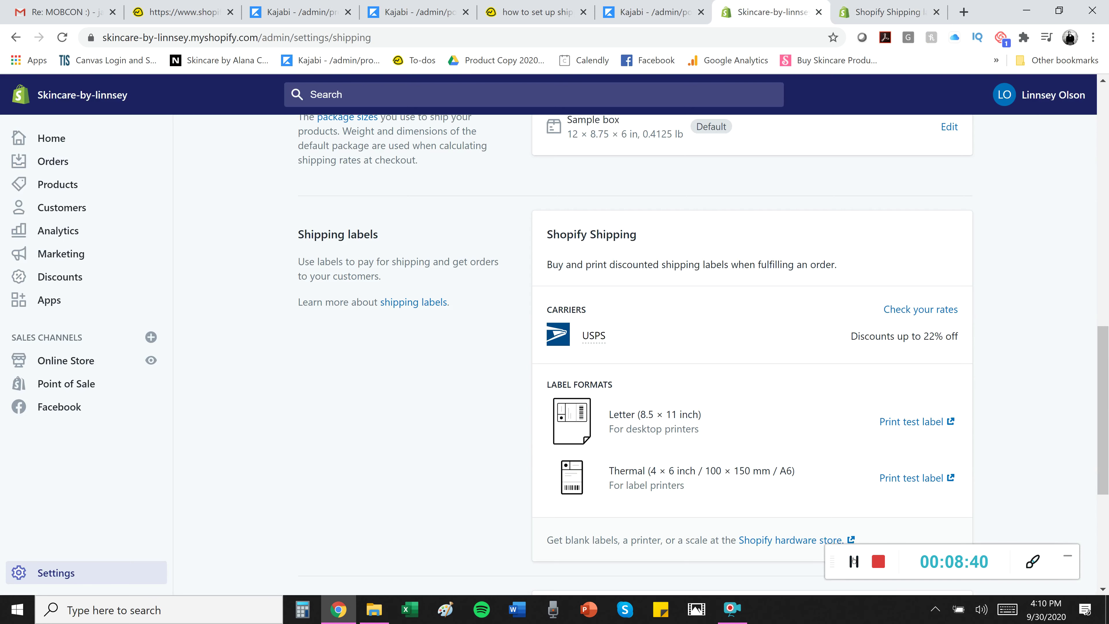
left_click(917, 309)
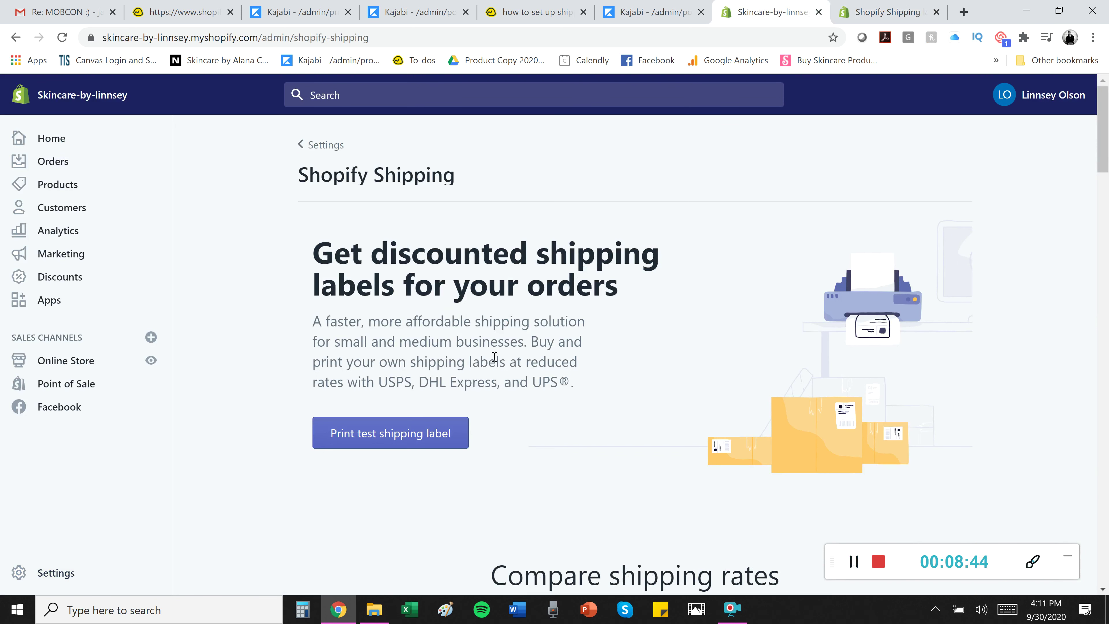
scroll(507, 410, "down", 6)
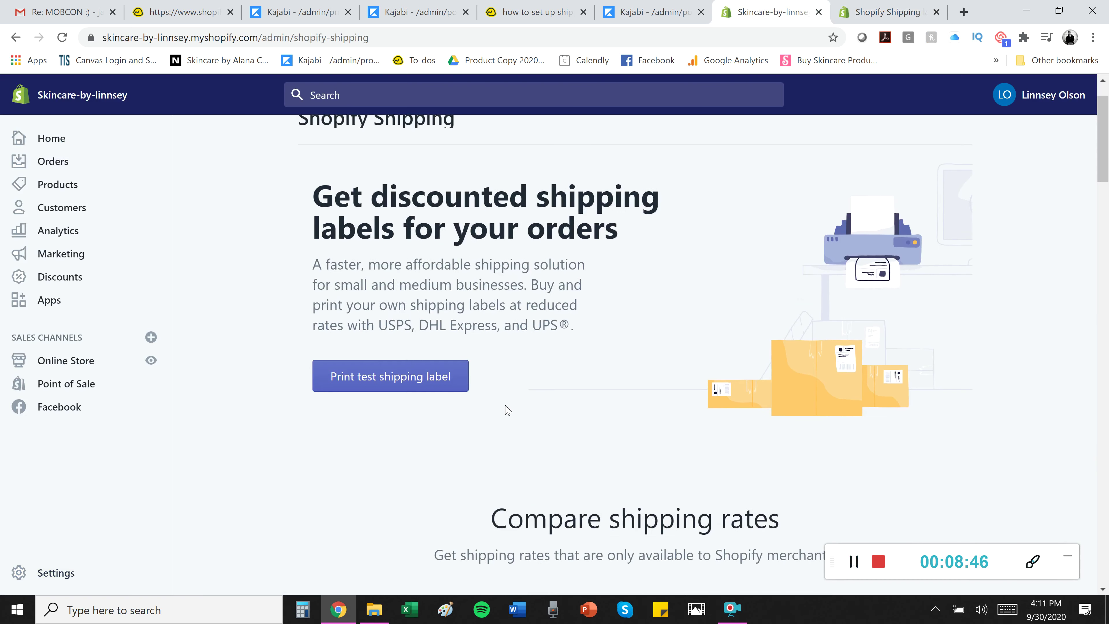
scroll(507, 410, "down", 3)
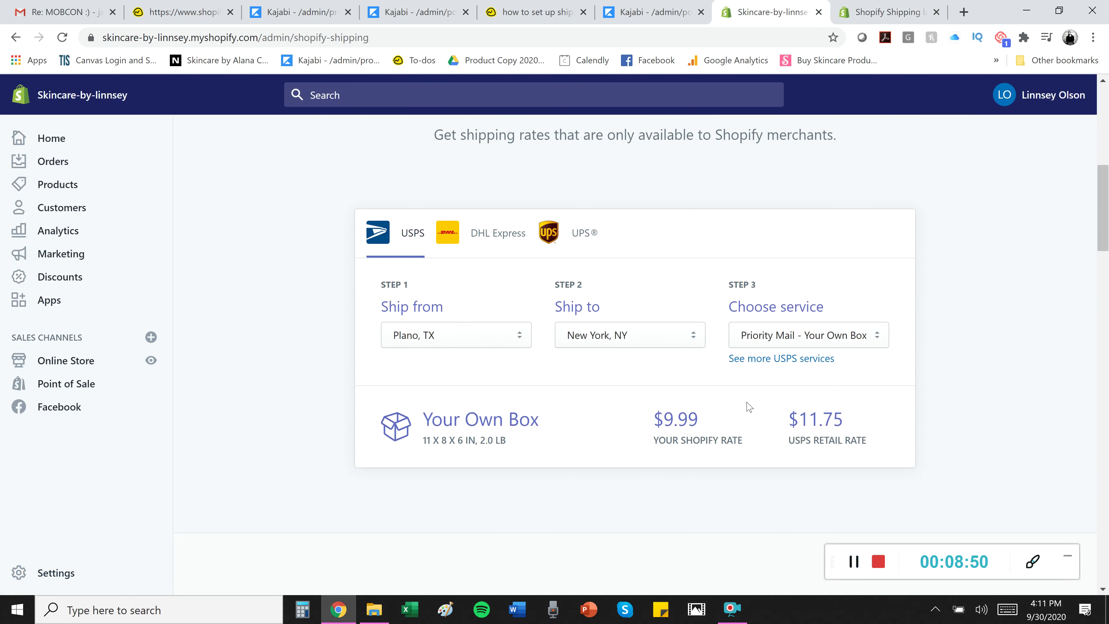
scroll(745, 412, "down", 7)
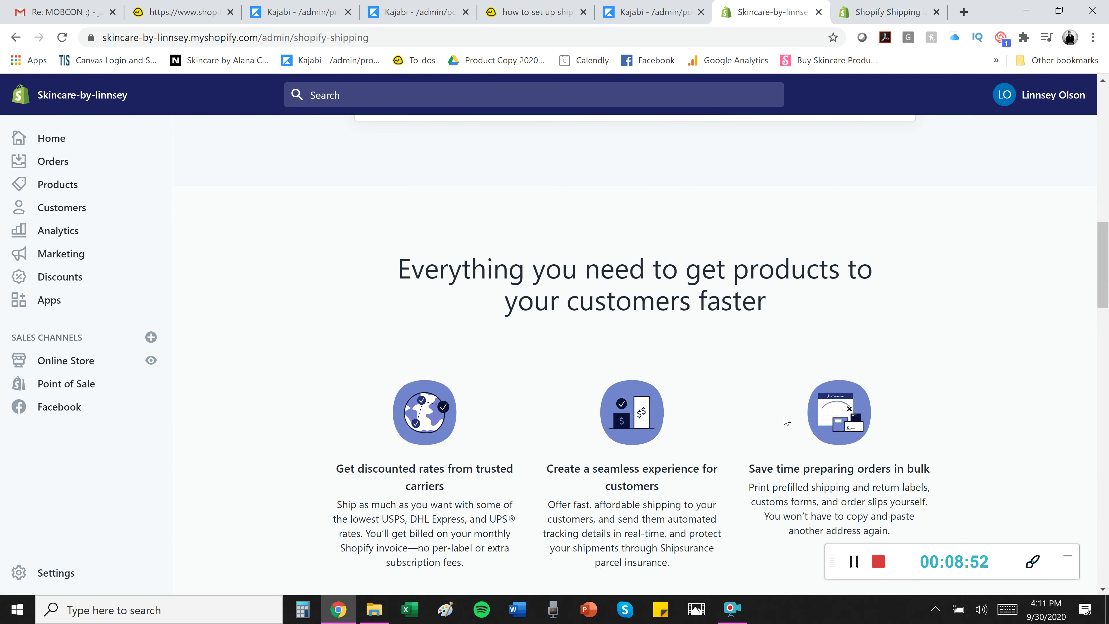
scroll(786, 420, "down", 3)
scroll(786, 420, "down", 9)
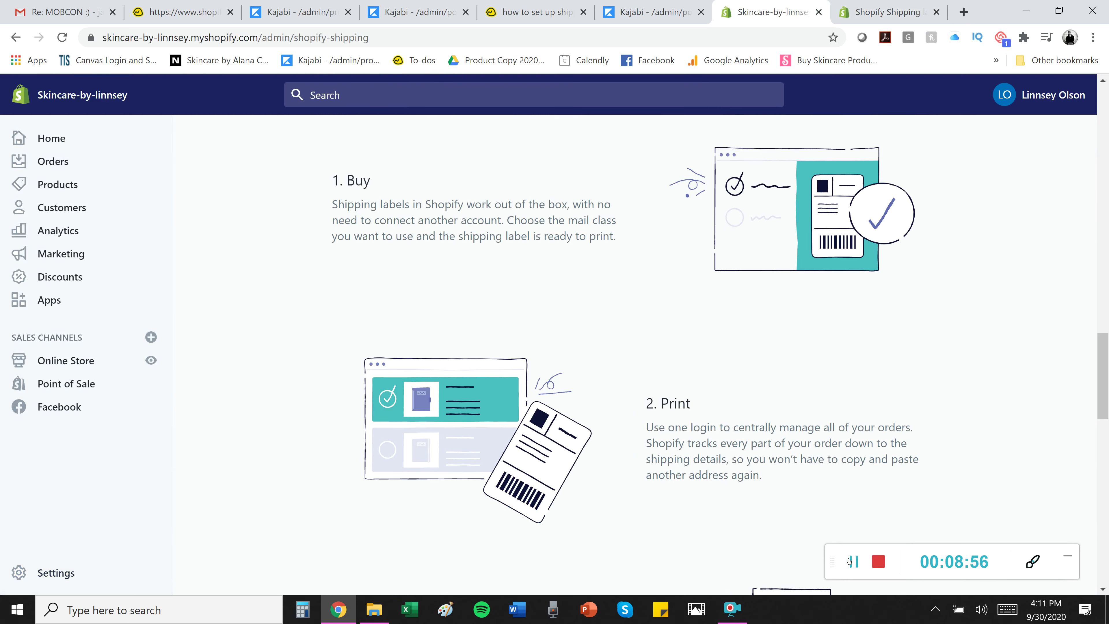
scroll(826, 518, "down", 2)
scroll(826, 518, "down", 4)
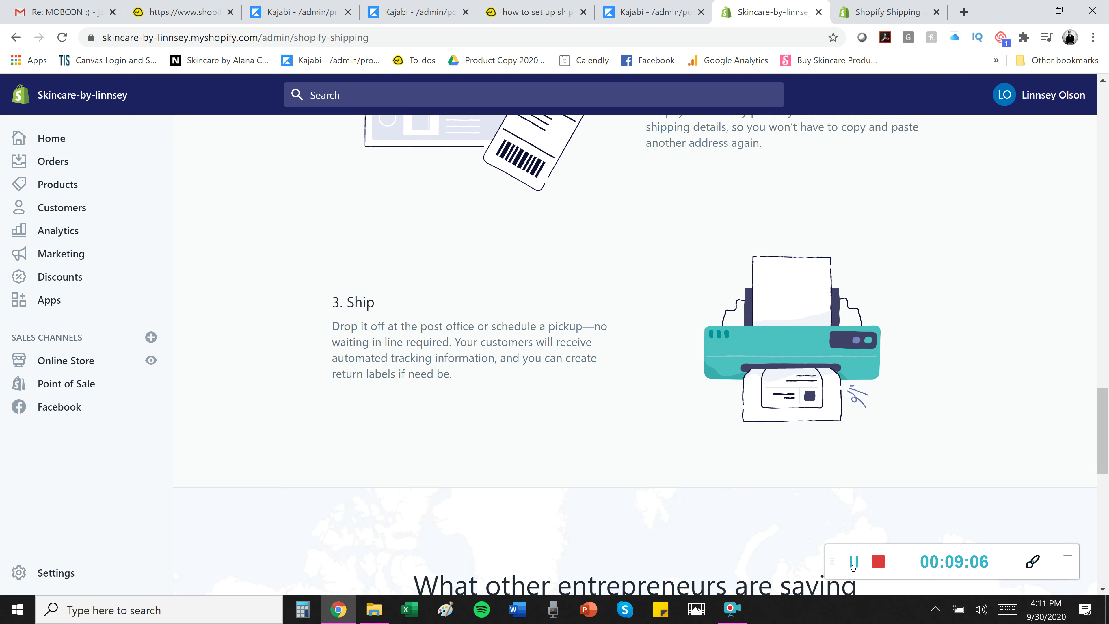
- Review the USPS rate comparison and the discounted-label overview on the Shopify Shipping page, and return to the shipping settings
scroll(885, 317, "up", 18)
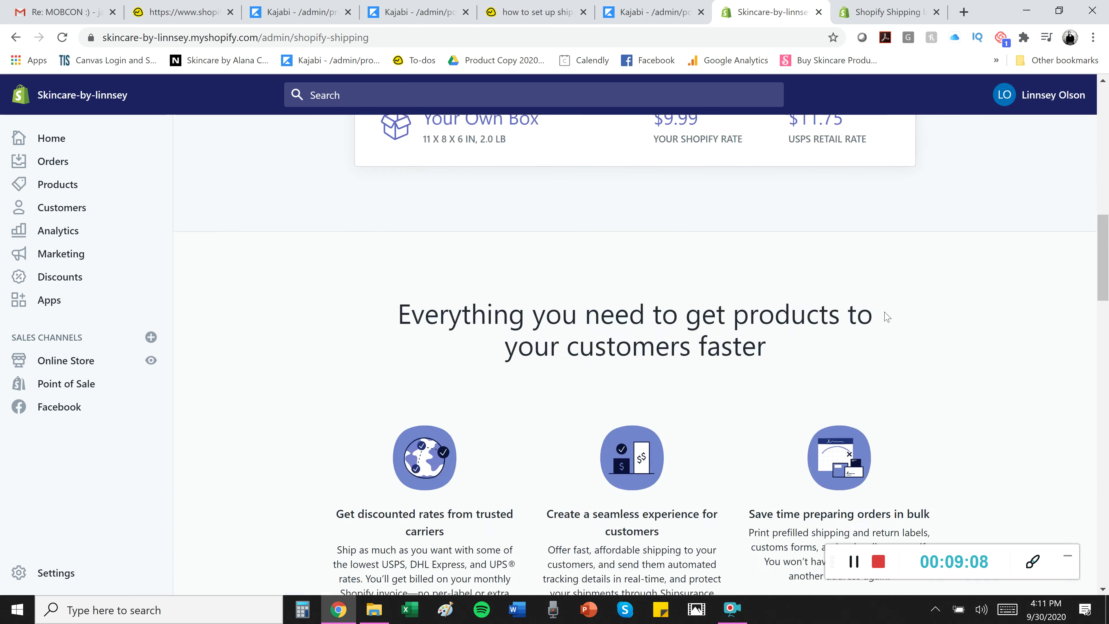
scroll(886, 317, "up", 8)
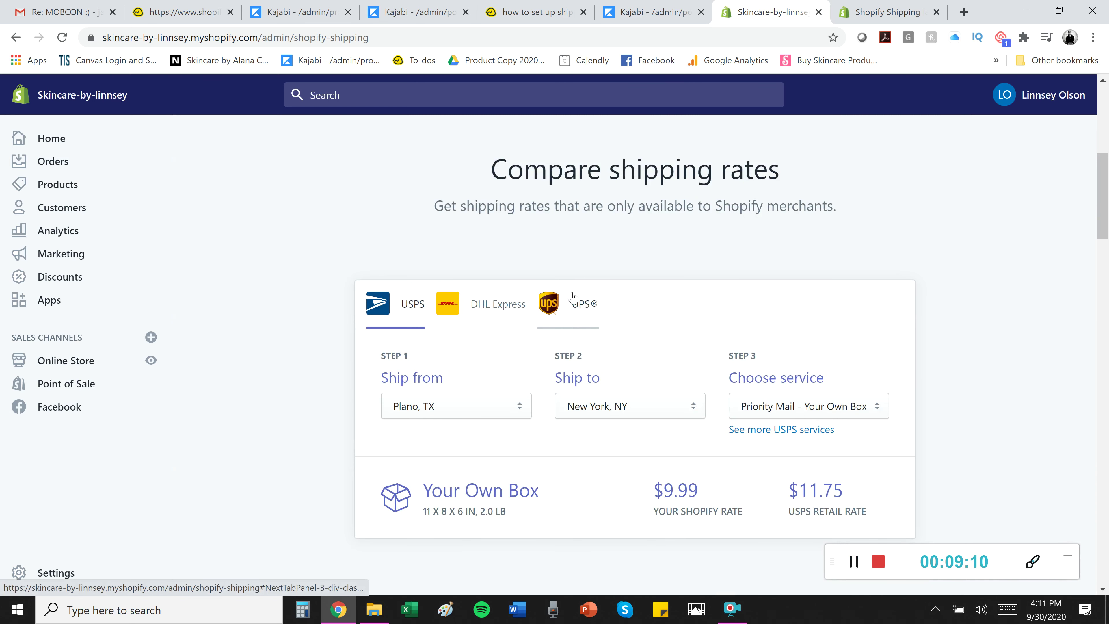
left_click(858, 565)
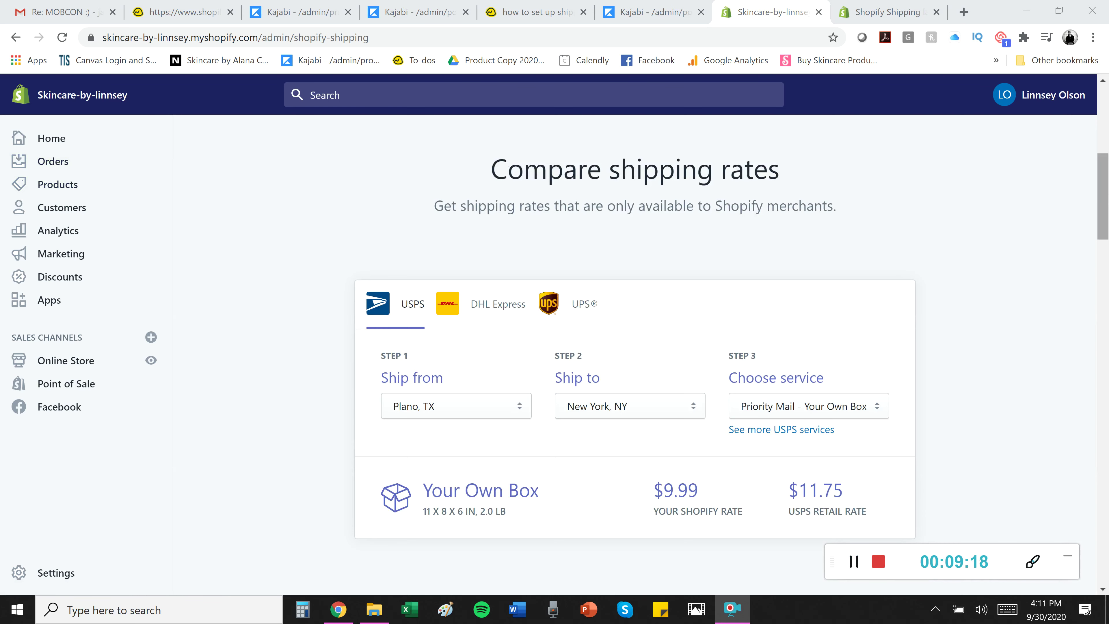
left_click_drag(1107, 201, 1107, 133)
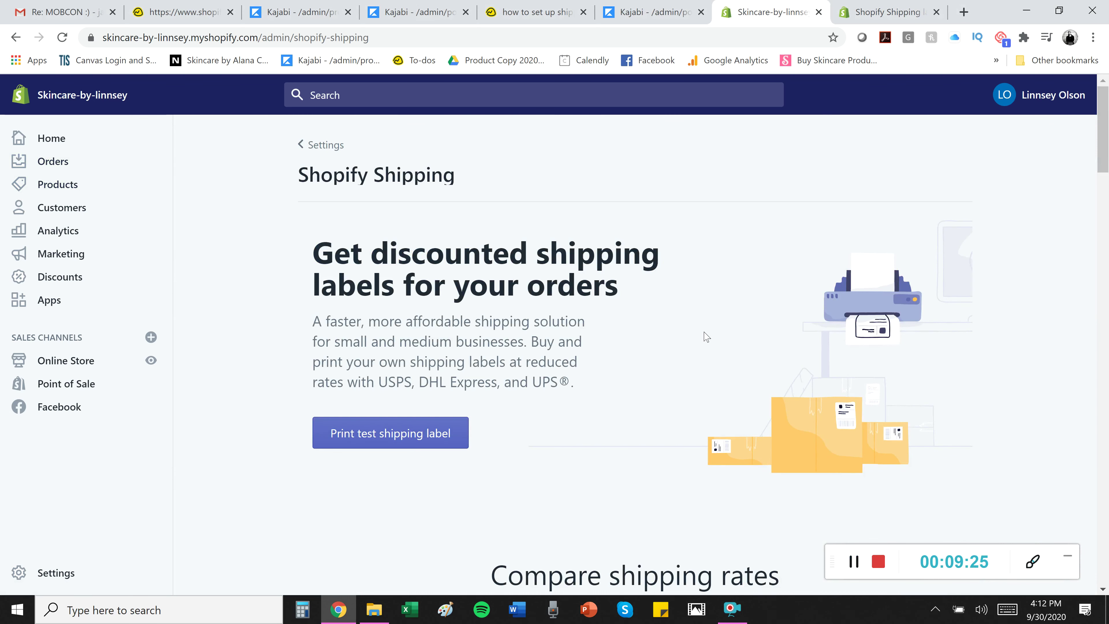
left_click_drag(1106, 115, 1106, 196)
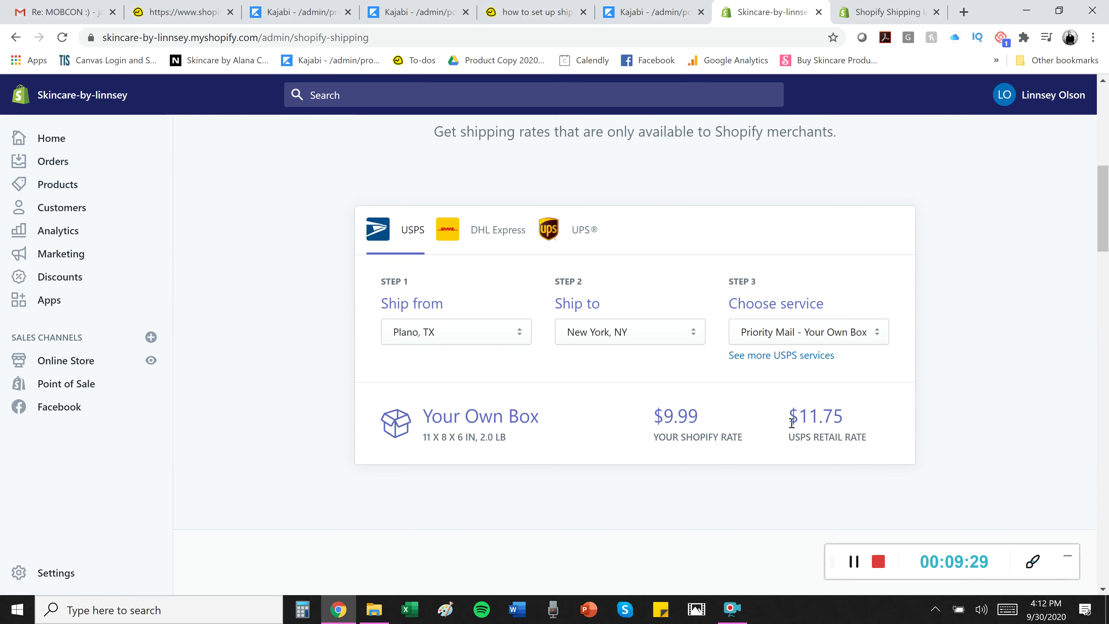
scroll(921, 381, "up", 8)
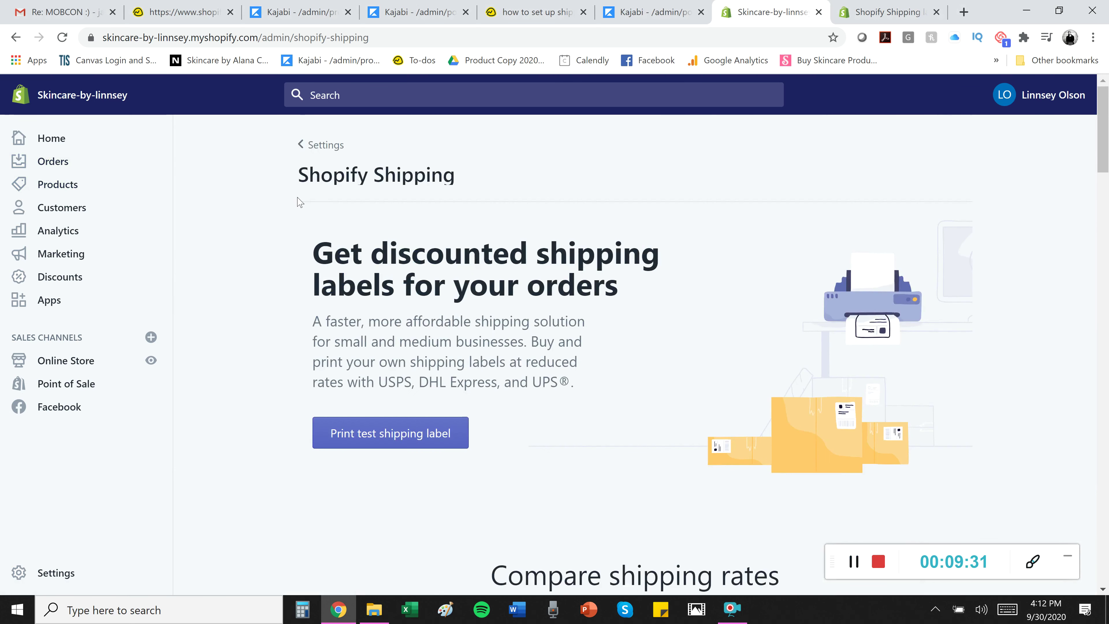
left_click(325, 146)
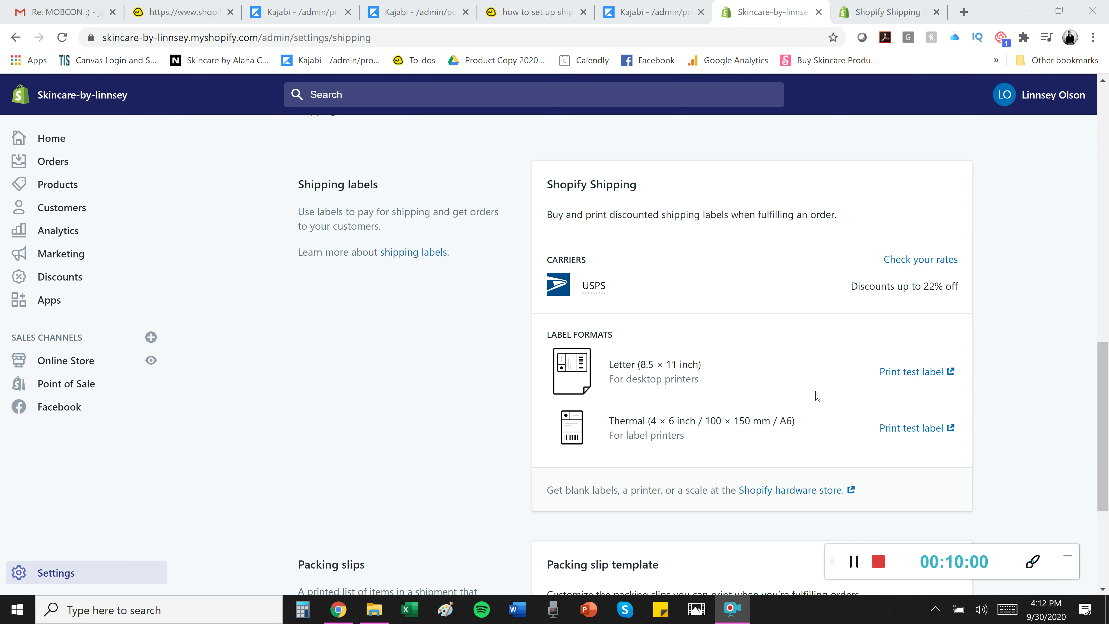
- Open the packing slip template, preview the sample packing slip, and go back to the store's shipping settings
scroll(944, 434, "down", 3)
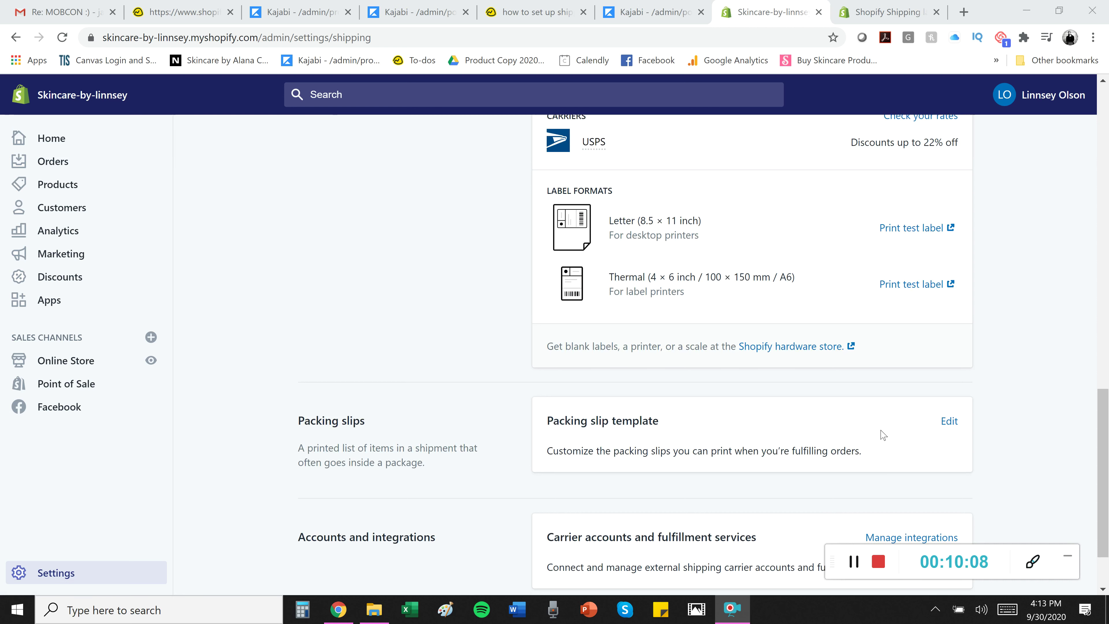
mouse_move(831, 562)
left_mouse_down()
mouse_move(856, 578)
mouse_move(827, 559)
left_mouse_up()
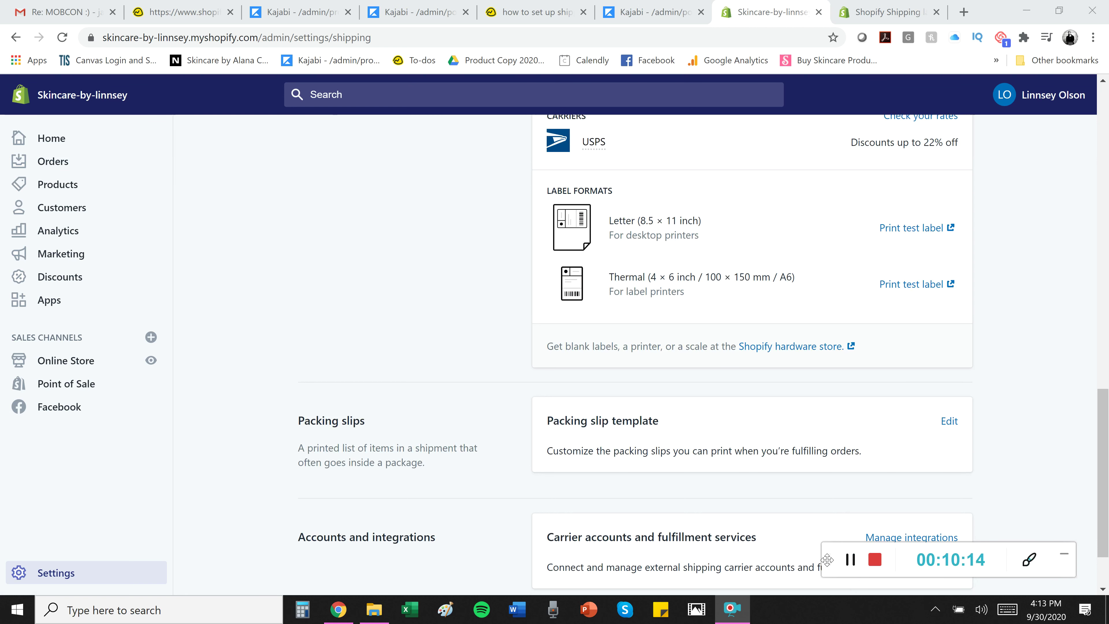
left_click(947, 422)
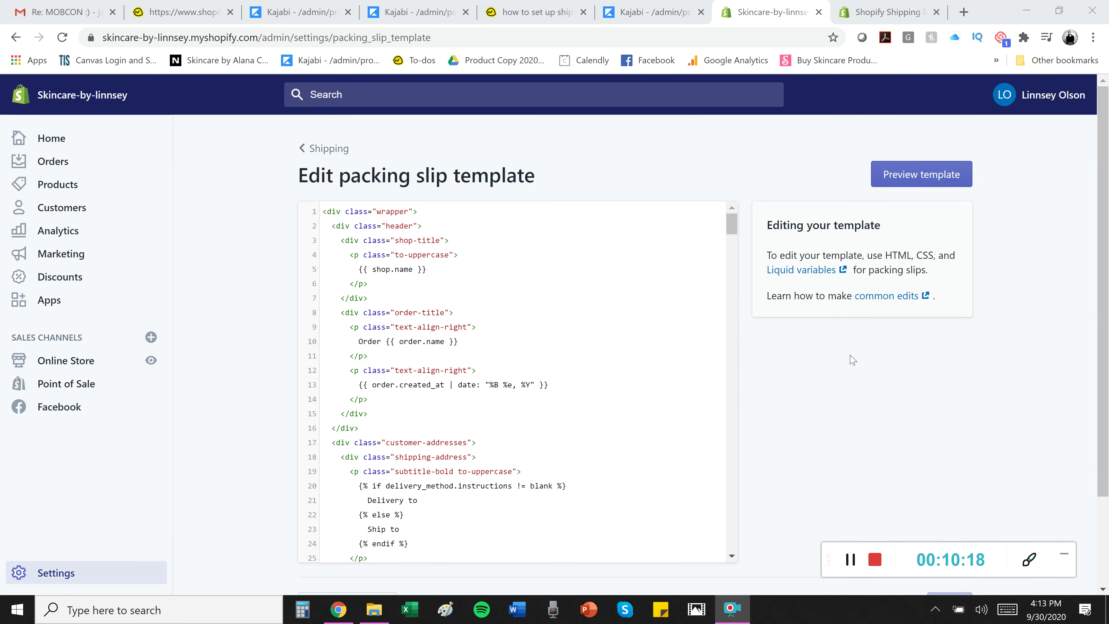
left_click(952, 174)
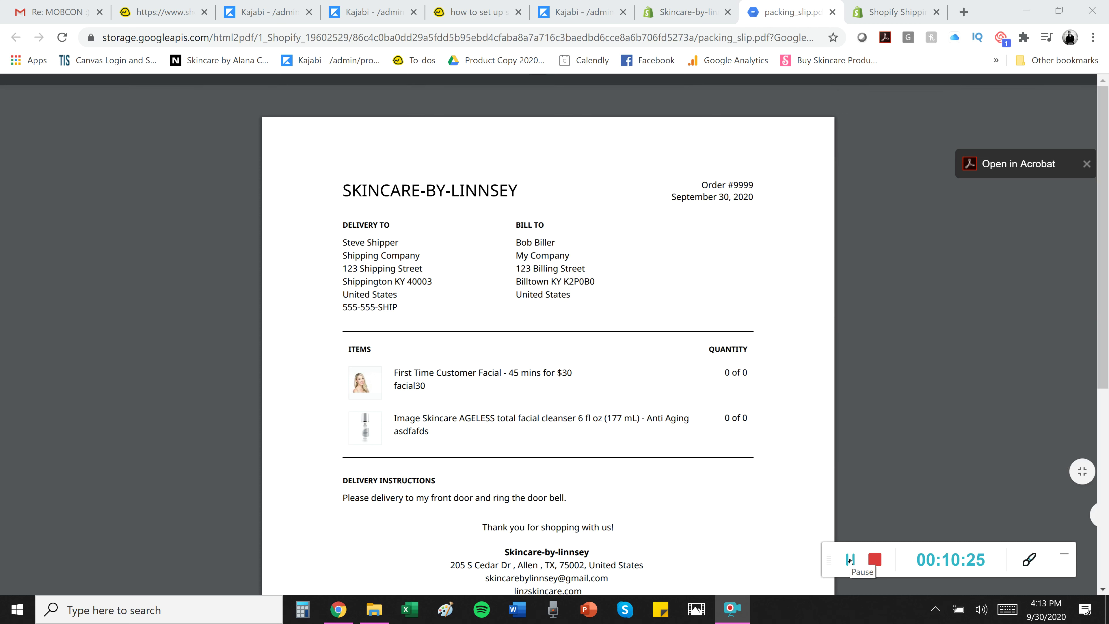
key("ctrl+shift+Tab")
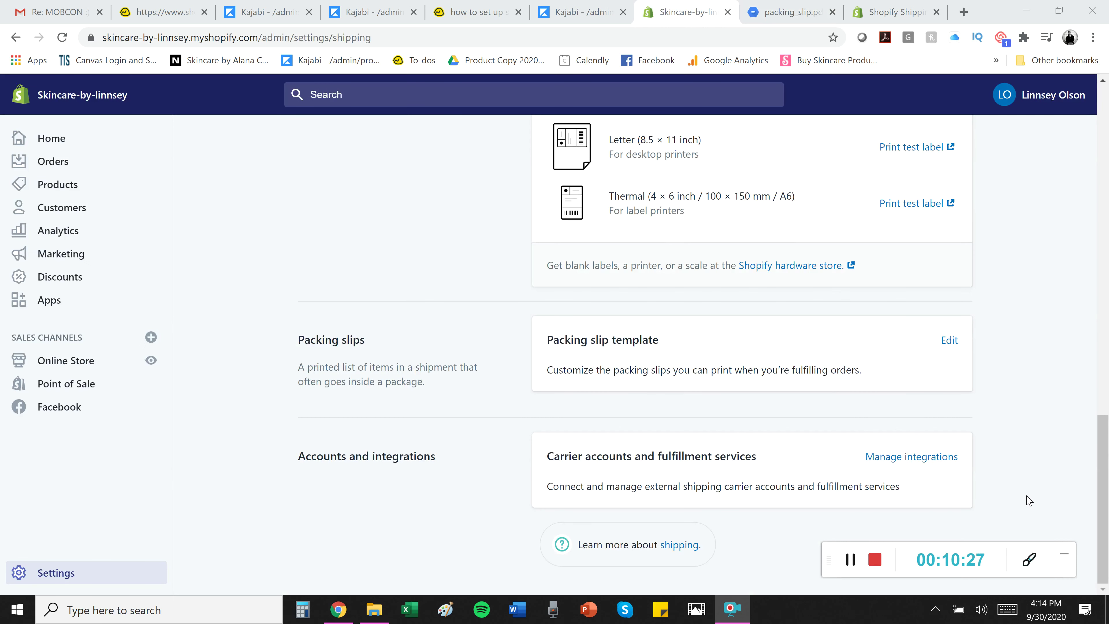